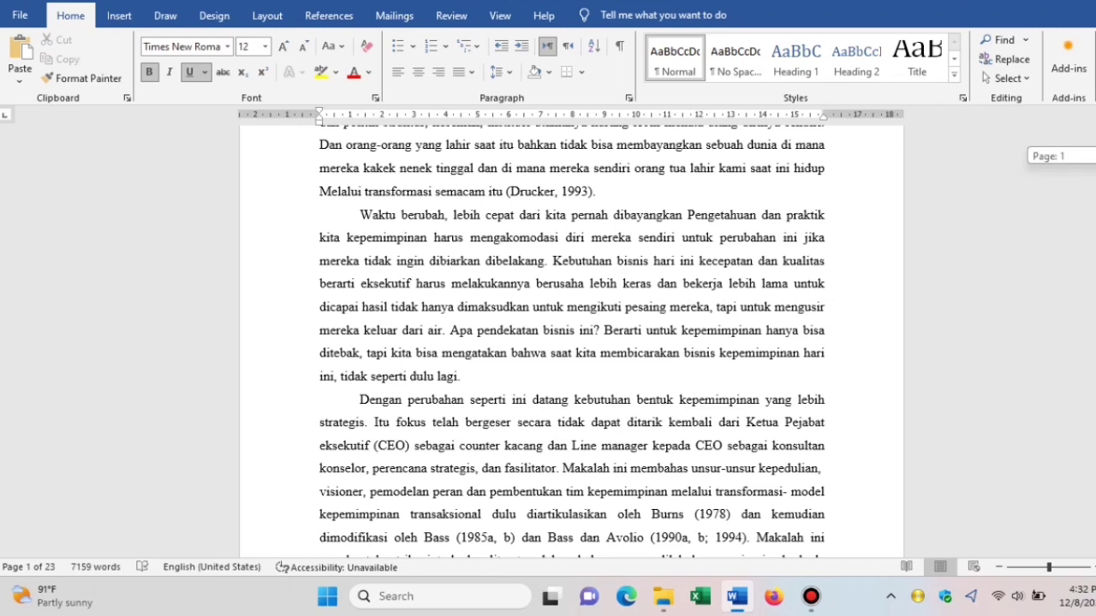
Step: Scroll through the article to review its pages
{"action": "scroll", "coordinate": [571, 342], "scroll_direction": "up", "scroll_amount": 5}
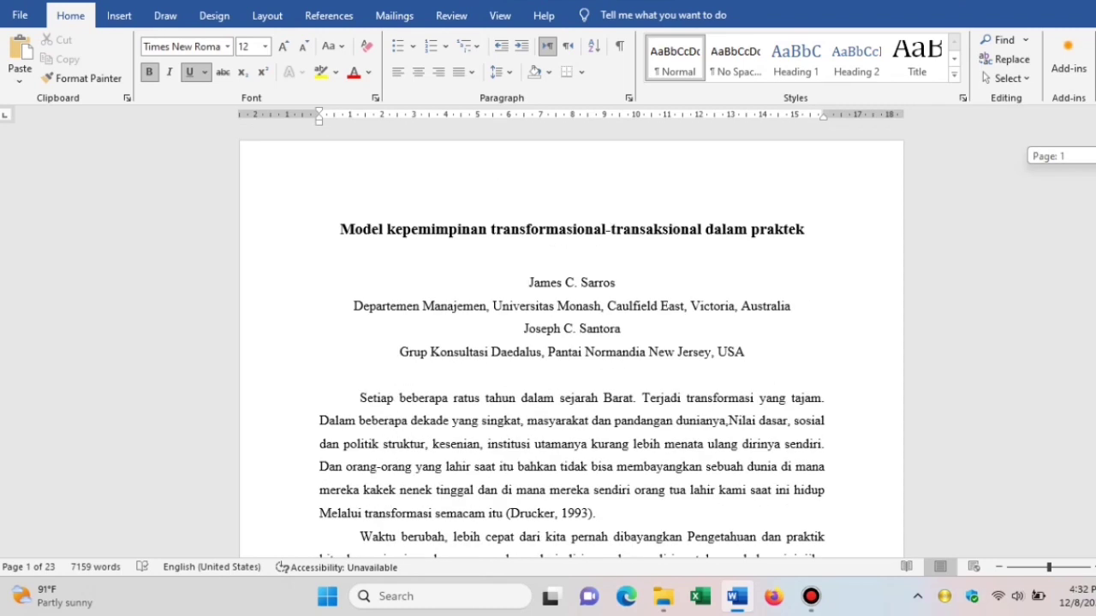
{"action": "scroll", "coordinate": [572, 334], "scroll_direction": "down", "scroll_amount": 4}
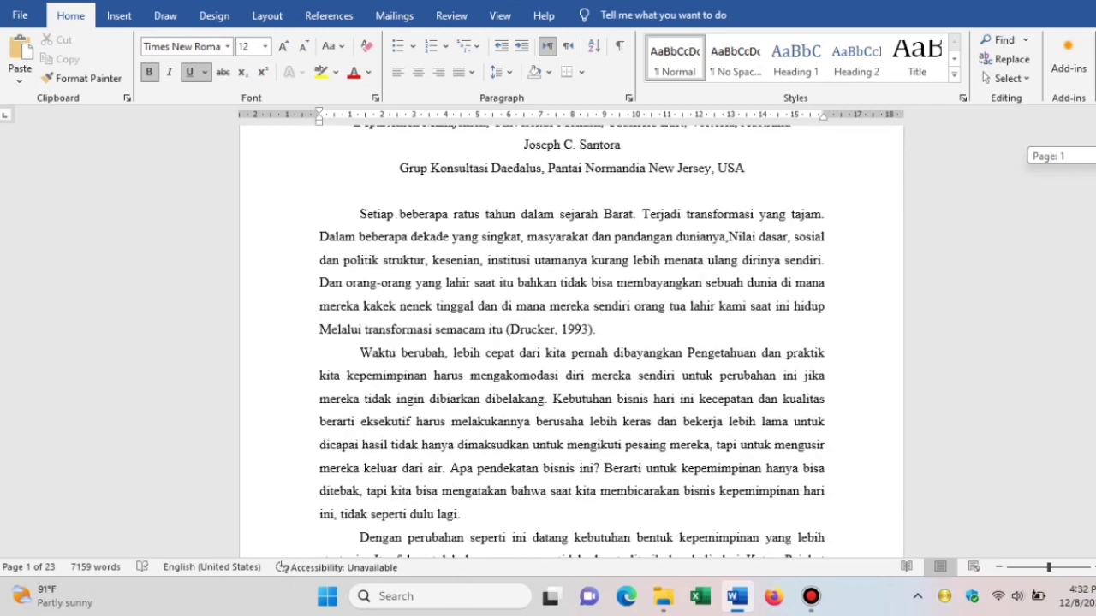
{"action": "scroll", "coordinate": [572, 333], "scroll_direction": "down", "scroll_amount": 1}
{"action": "scroll", "coordinate": [572, 333], "scroll_direction": "down", "scroll_amount": 3}
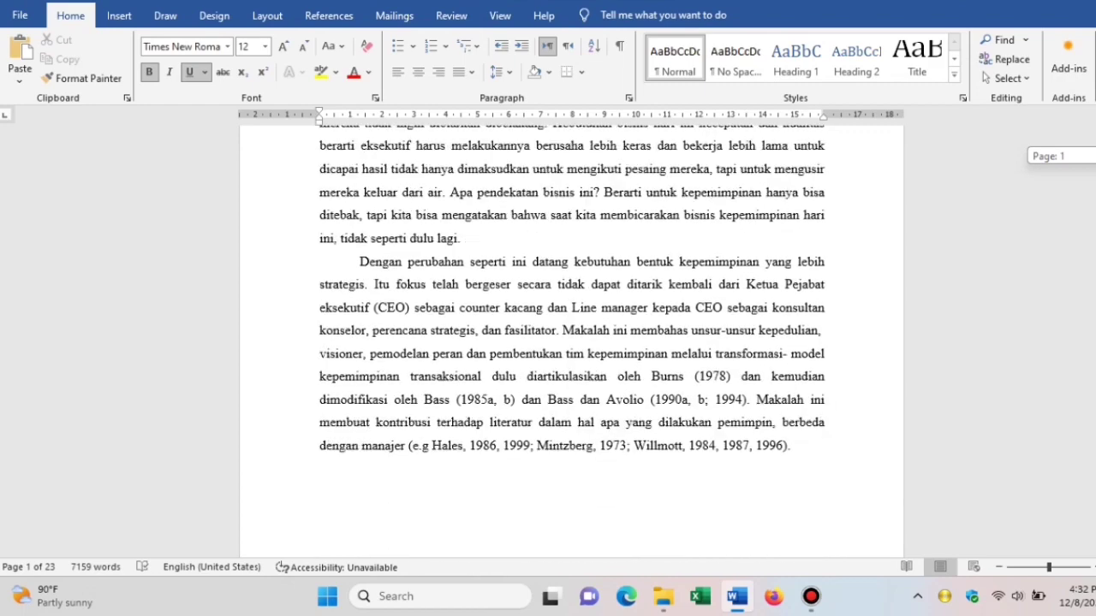
{"action": "scroll", "coordinate": [572, 334], "scroll_direction": "down", "scroll_amount": 3}
{"action": "scroll", "coordinate": [572, 334], "scroll_direction": "down", "scroll_amount": 5}
{"action": "scroll", "coordinate": [572, 342], "scroll_direction": "down", "scroll_amount": 5}
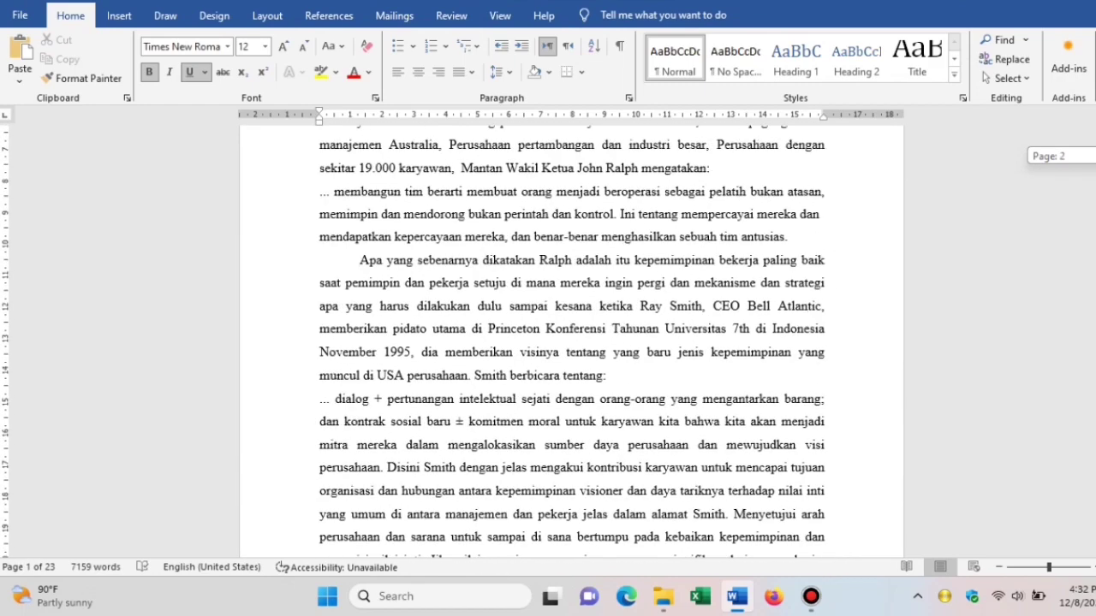
{"action": "scroll", "coordinate": [572, 343], "scroll_direction": "down", "scroll_amount": 6}
{"action": "scroll", "coordinate": [572, 342], "scroll_direction": "down", "scroll_amount": 5}
{"action": "scroll", "coordinate": [572, 343], "scroll_direction": "down", "scroll_amount": 3}
{"action": "scroll", "coordinate": [571, 342], "scroll_direction": "down", "scroll_amount": 3}
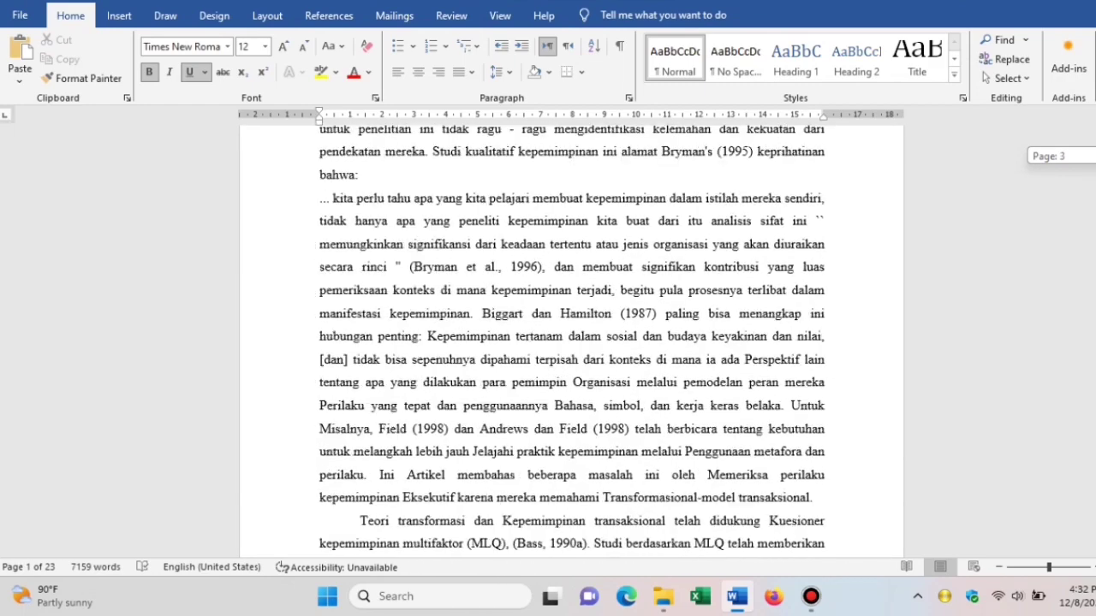
{"action": "scroll", "coordinate": [572, 342], "scroll_direction": "down", "scroll_amount": 2}
{"action": "scroll", "coordinate": [571, 342], "scroll_direction": "up", "scroll_amount": 5}
{"action": "scroll", "coordinate": [572, 342], "scroll_direction": "up", "scroll_amount": 5}
{"action": "scroll", "coordinate": [571, 342], "scroll_direction": "up", "scroll_amount": 1}
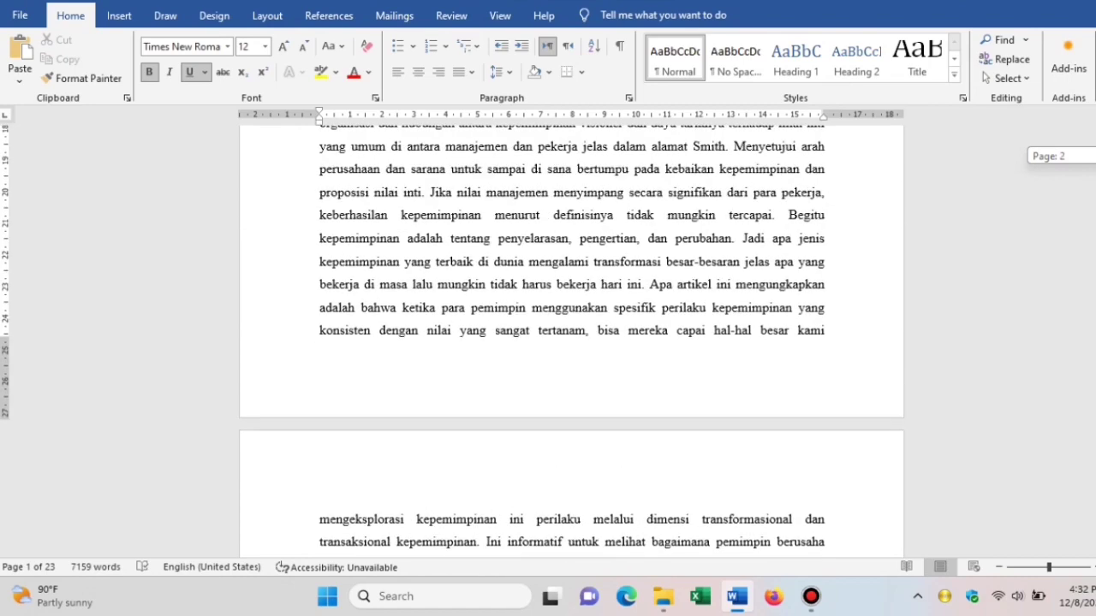
{"action": "scroll", "coordinate": [571, 342], "scroll_direction": "down", "scroll_amount": 1}
{"action": "scroll", "coordinate": [572, 342], "scroll_direction": "up", "scroll_amount": 15}
{"action": "scroll", "coordinate": [572, 343], "scroll_direction": "down", "scroll_amount": 4}
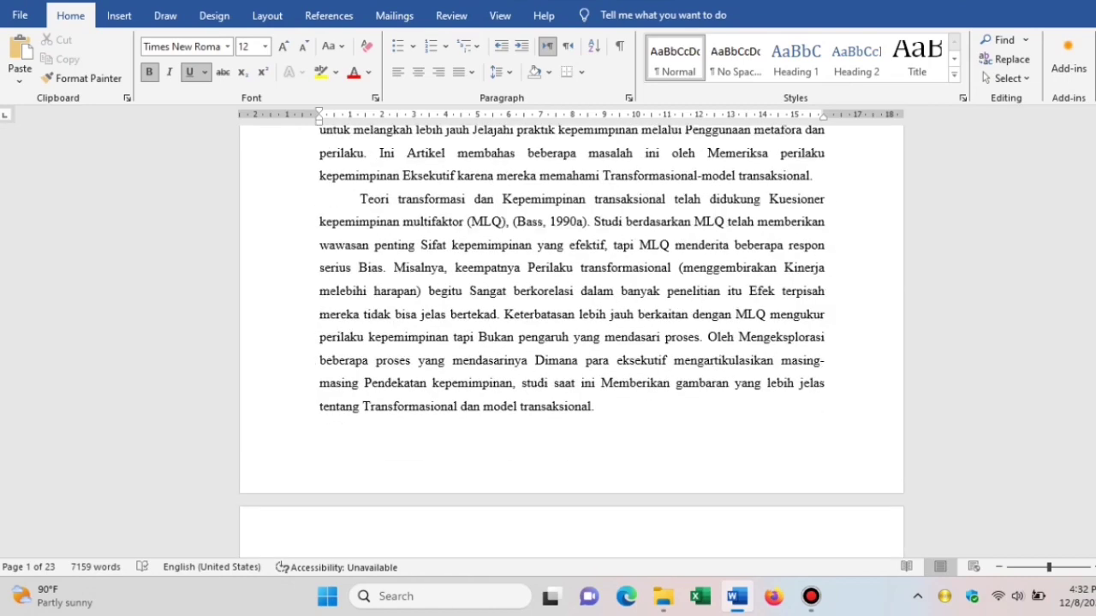
{"action": "scroll", "coordinate": [571, 342], "scroll_direction": "down", "scroll_amount": 1}
{"action": "scroll", "coordinate": [571, 343], "scroll_direction": "down", "scroll_amount": 8}
{"action": "scroll", "coordinate": [572, 343], "scroll_direction": "down", "scroll_amount": 5}
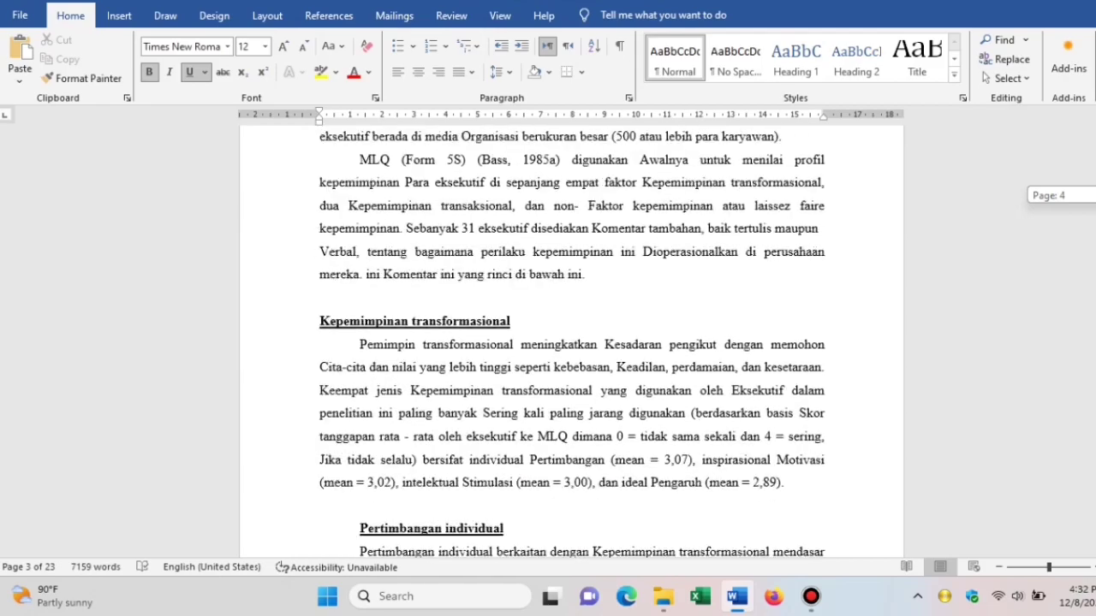
{"action": "scroll", "coordinate": [572, 343], "scroll_direction": "down", "scroll_amount": 4}
{"action": "scroll", "coordinate": [572, 343], "scroll_direction": "down", "scroll_amount": 8}
{"action": "scroll", "coordinate": [571, 343], "scroll_direction": "down", "scroll_amount": 8}
{"action": "scroll", "coordinate": [572, 342], "scroll_direction": "down", "scroll_amount": 8}
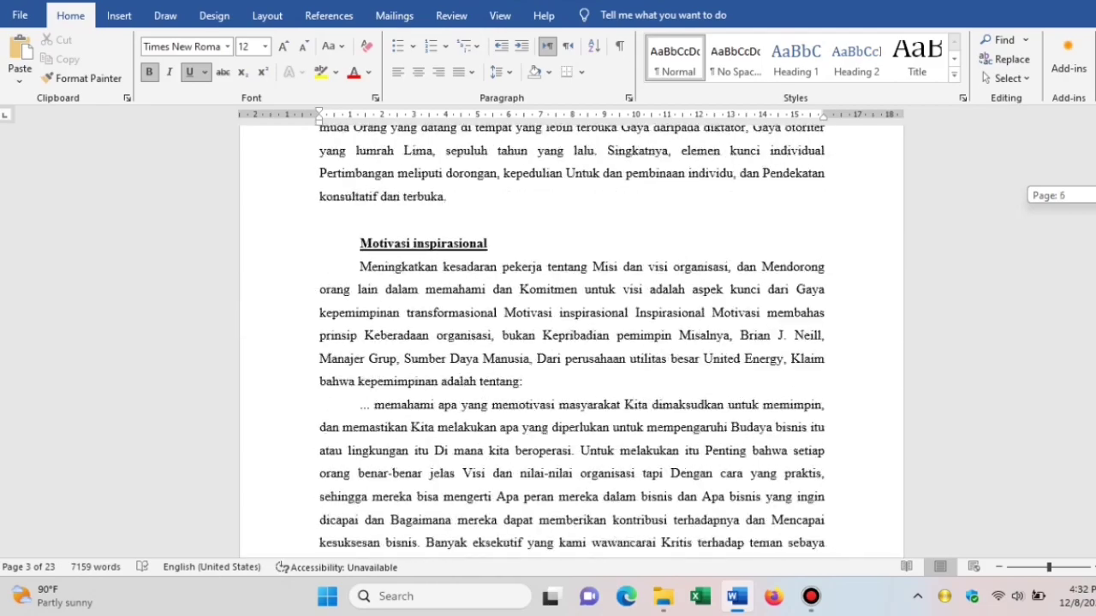
{"action": "scroll", "coordinate": [572, 342], "scroll_direction": "down", "scroll_amount": 8}
{"action": "scroll", "coordinate": [572, 342], "scroll_direction": "down", "scroll_amount": 5}
{"action": "scroll", "coordinate": [571, 342], "scroll_direction": "down", "scroll_amount": 1}
{"action": "scroll", "coordinate": [572, 342], "scroll_direction": "down", "scroll_amount": 2}
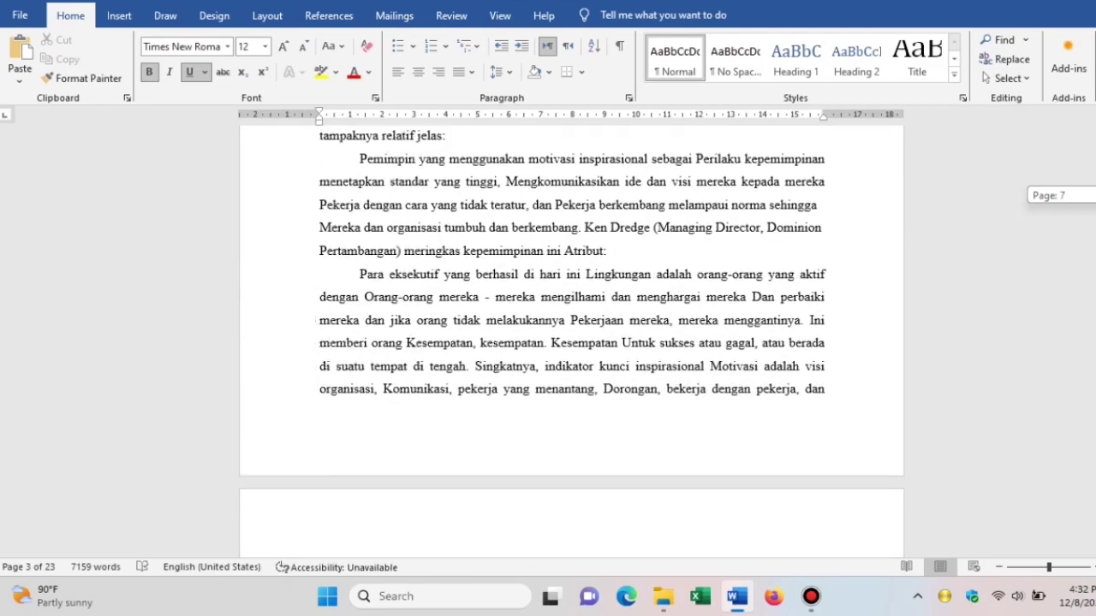
{"action": "scroll", "coordinate": [572, 343], "scroll_direction": "down", "scroll_amount": 10}
{"action": "scroll", "coordinate": [572, 343], "scroll_direction": "down", "scroll_amount": 5}
{"action": "scroll", "coordinate": [572, 343], "scroll_direction": "down", "scroll_amount": 5}
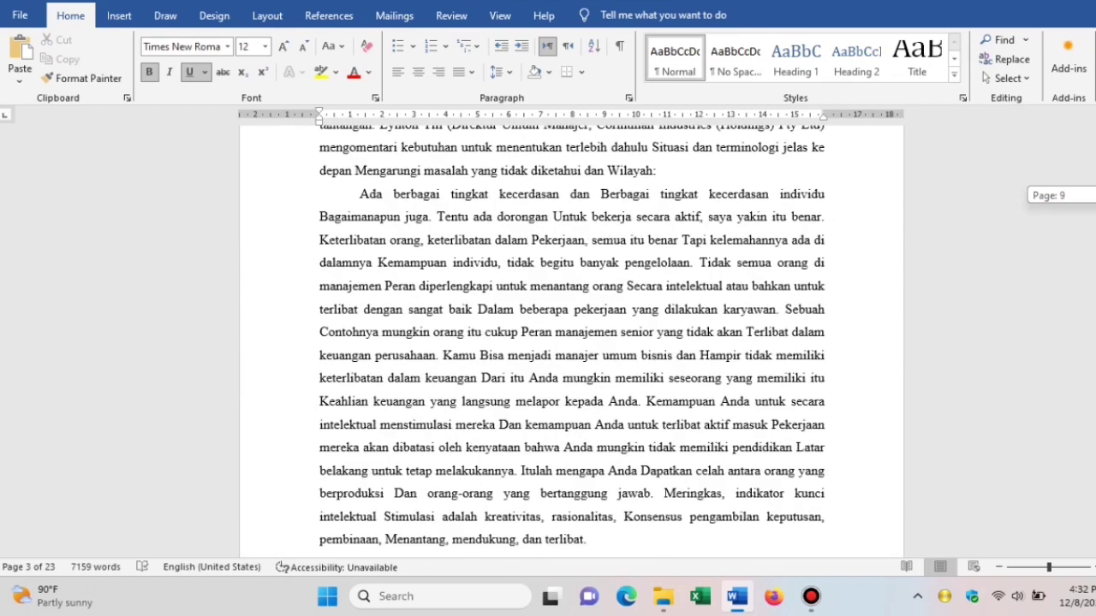
{"action": "scroll", "coordinate": [572, 342], "scroll_direction": "down", "scroll_amount": 1}
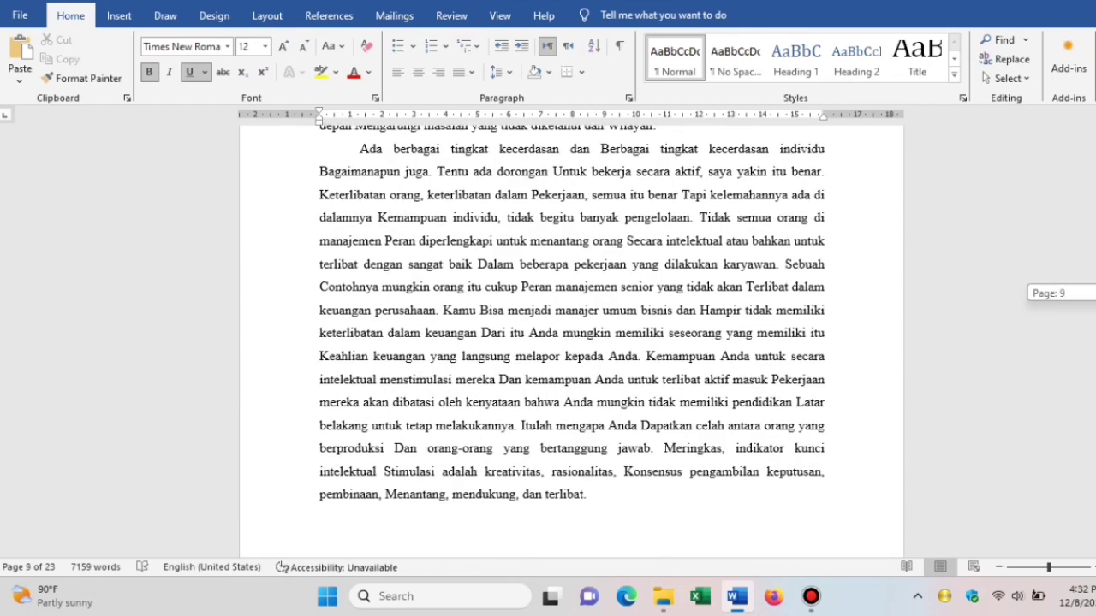
{"action": "scroll", "coordinate": [571, 342], "scroll_direction": "down", "scroll_amount": 10}
{"action": "scroll", "coordinate": [572, 343], "scroll_direction": "down", "scroll_amount": 10}
{"action": "scroll", "coordinate": [572, 342], "scroll_direction": "down", "scroll_amount": 4}
{"action": "scroll", "coordinate": [572, 343], "scroll_direction": "down", "scroll_amount": 3}
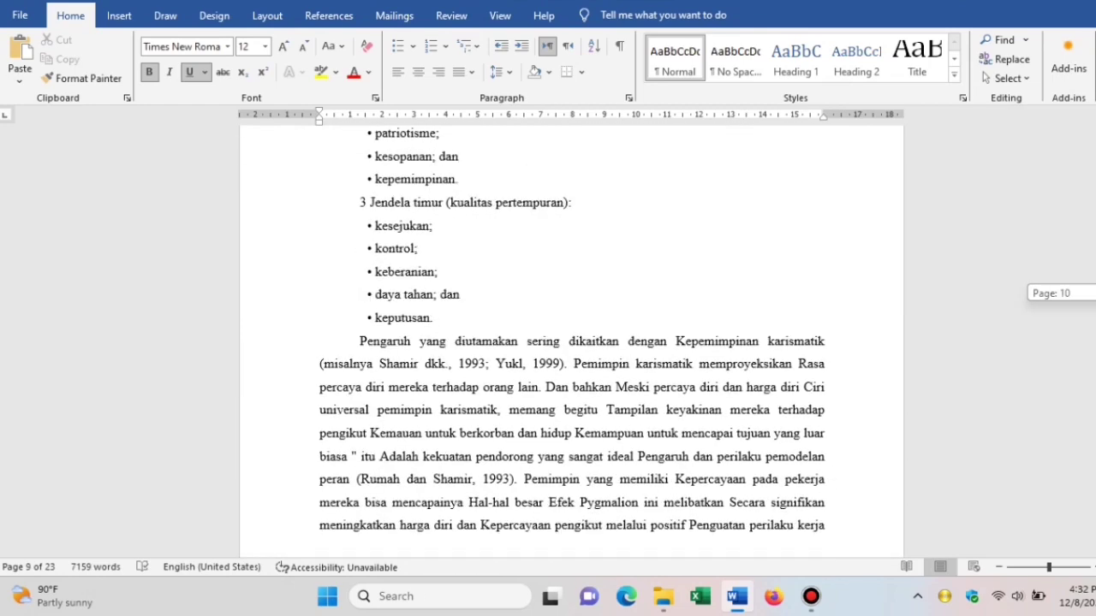
{"action": "scroll", "coordinate": [572, 342], "scroll_direction": "down", "scroll_amount": 10}
{"action": "scroll", "coordinate": [571, 343], "scroll_direction": "down", "scroll_amount": 10}
{"action": "scroll", "coordinate": [572, 342], "scroll_direction": "down", "scroll_amount": 10}
{"action": "scroll", "coordinate": [571, 342], "scroll_direction": "down", "scroll_amount": 4}
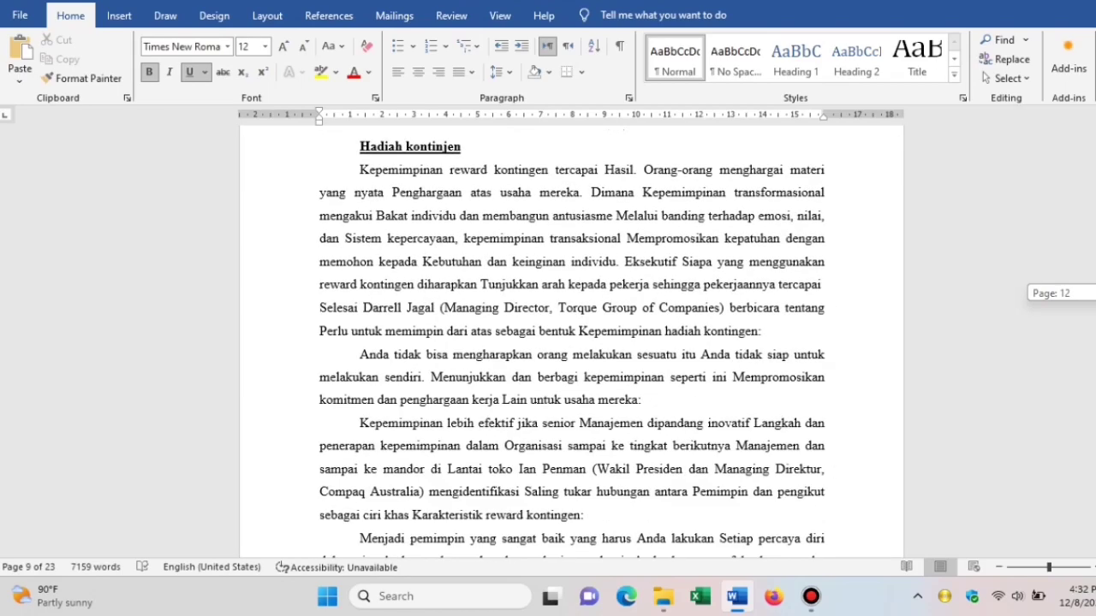
{"action": "scroll", "coordinate": [572, 343], "scroll_direction": "down", "scroll_amount": 2}
{"action": "scroll", "coordinate": [572, 343], "scroll_direction": "down", "scroll_amount": 10}
{"action": "scroll", "coordinate": [571, 343], "scroll_direction": "down", "scroll_amount": 10}
{"action": "scroll", "coordinate": [571, 342], "scroll_direction": "up", "scroll_amount": 3}
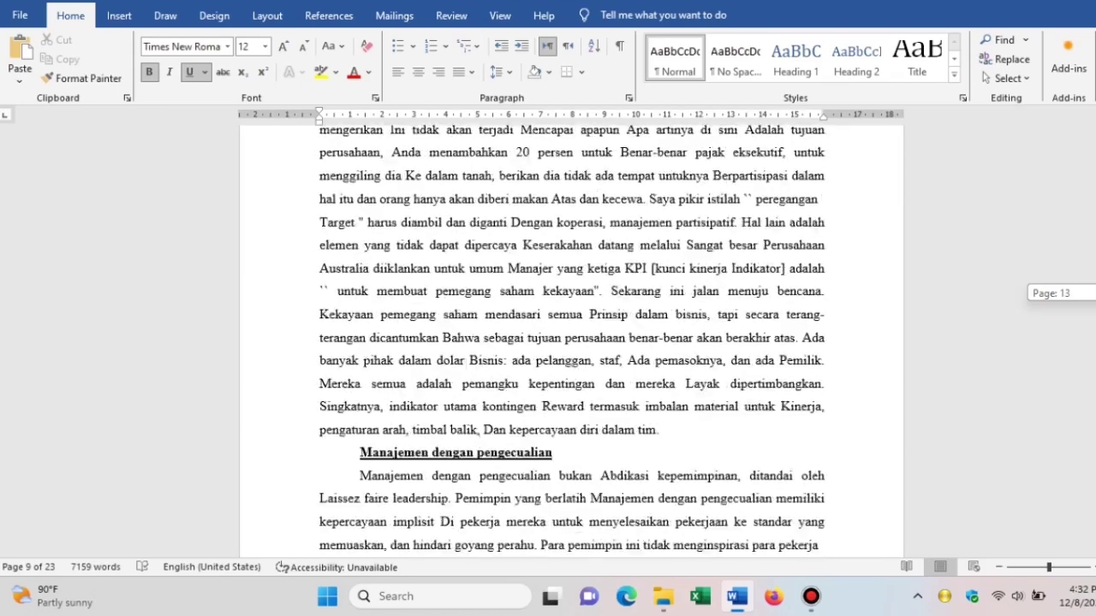
{"action": "scroll", "coordinate": [572, 343], "scroll_direction": "up", "scroll_amount": 10}
{"action": "scroll", "coordinate": [571, 342], "scroll_direction": "up", "scroll_amount": 10}
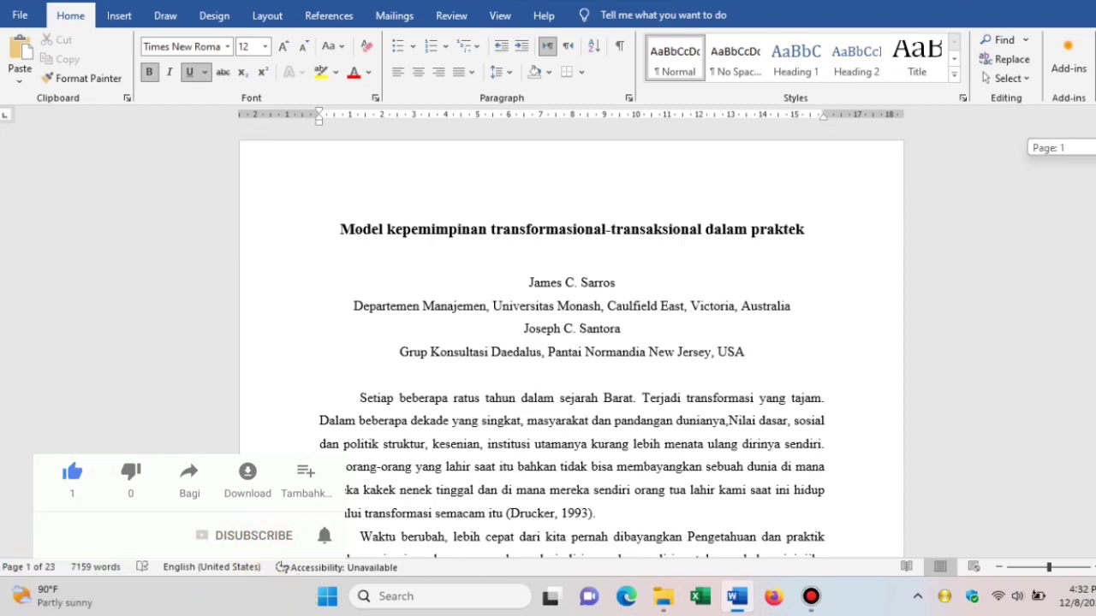
{"action": "scroll", "coordinate": [572, 343], "scroll_direction": "down", "scroll_amount": 5}
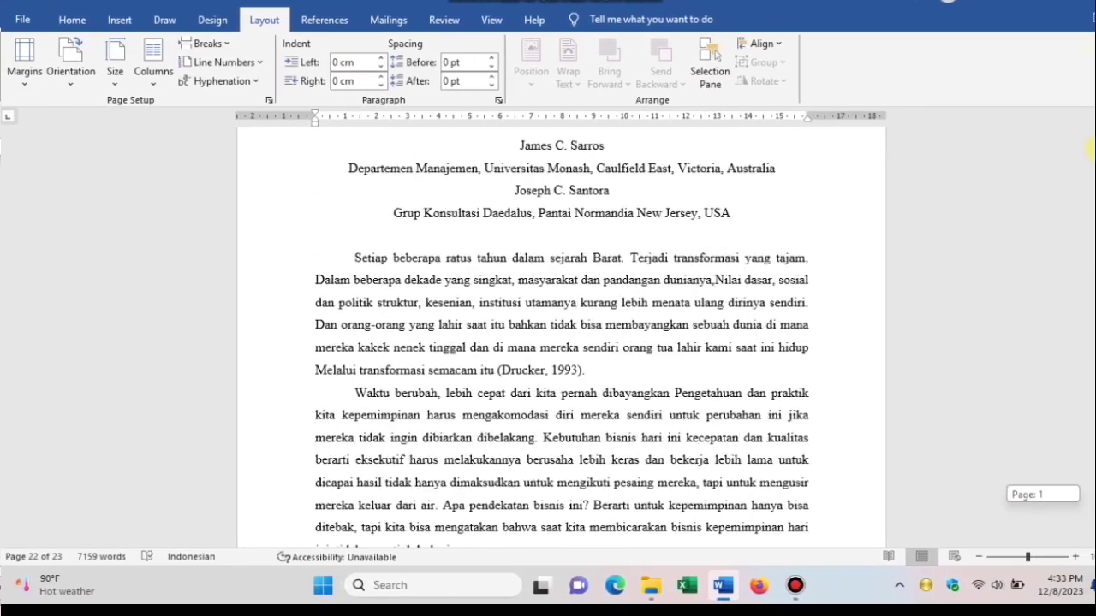
Step: Bring up the Design ribbon with its watermark, page colour and page border options
{"action": "scroll", "coordinate": [1091, 145], "scroll_direction": "down", "scroll_amount": 1}
{"action": "scroll", "coordinate": [1091, 146], "scroll_direction": "down", "scroll_amount": 1}
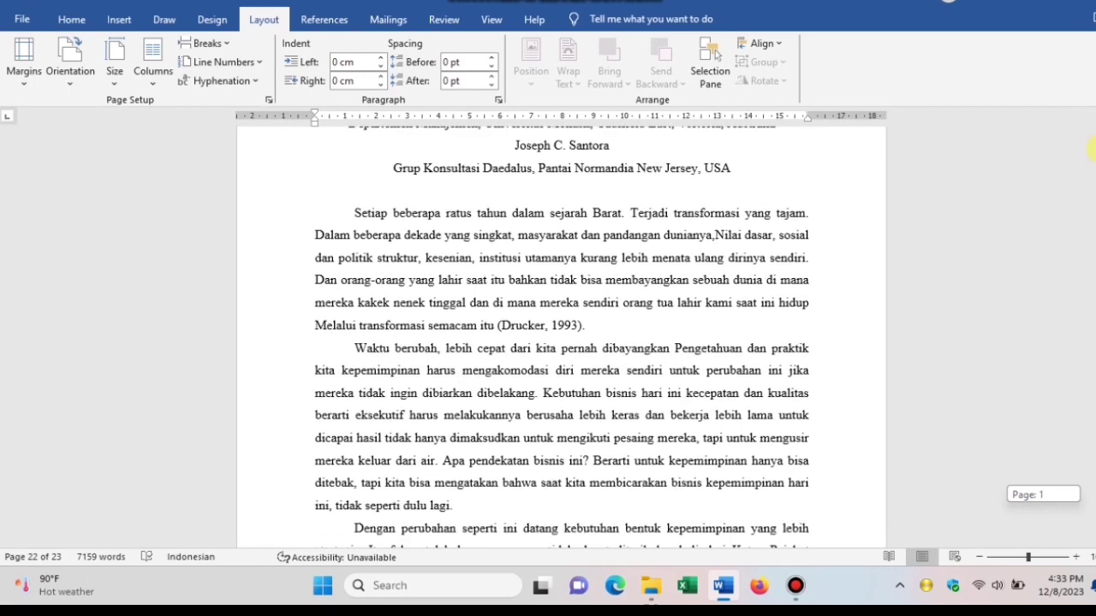
{"action": "left_click", "coordinate": [94, 20]}
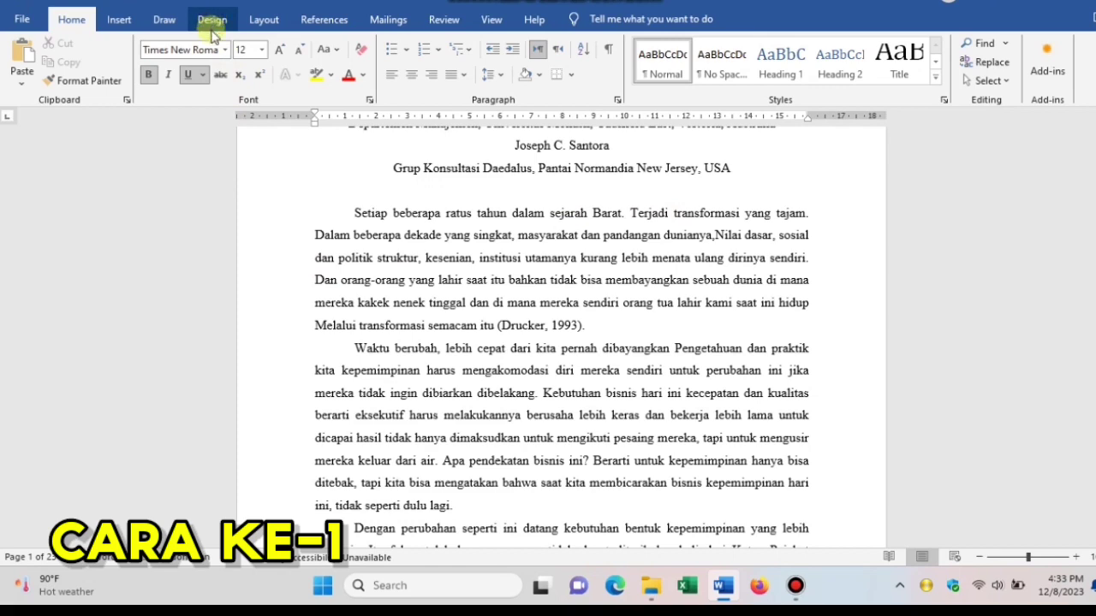
{"action": "left_click", "coordinate": [212, 31]}
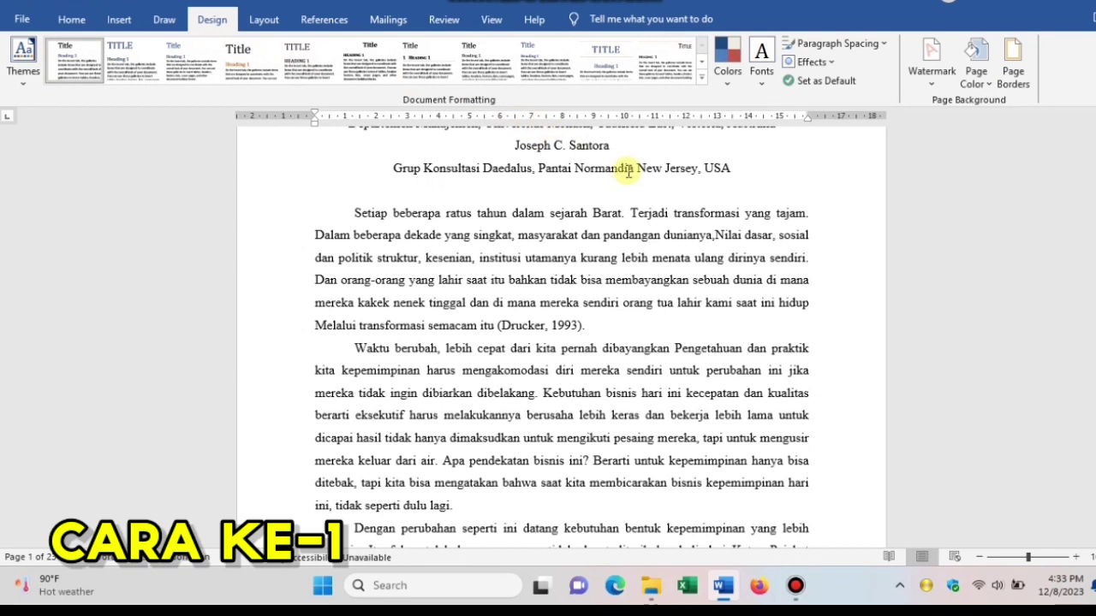
Step: Start a custom picture watermark and bring up the Insert Pictures source choices
{"action": "left_click", "coordinate": [929, 68]}
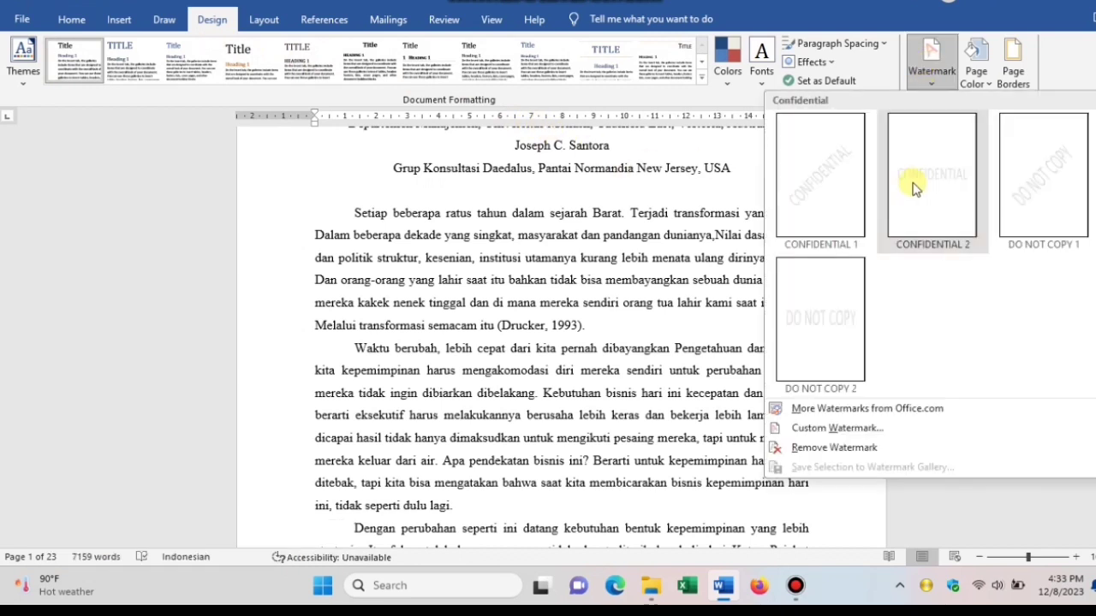
{"action": "left_click", "coordinate": [901, 432]}
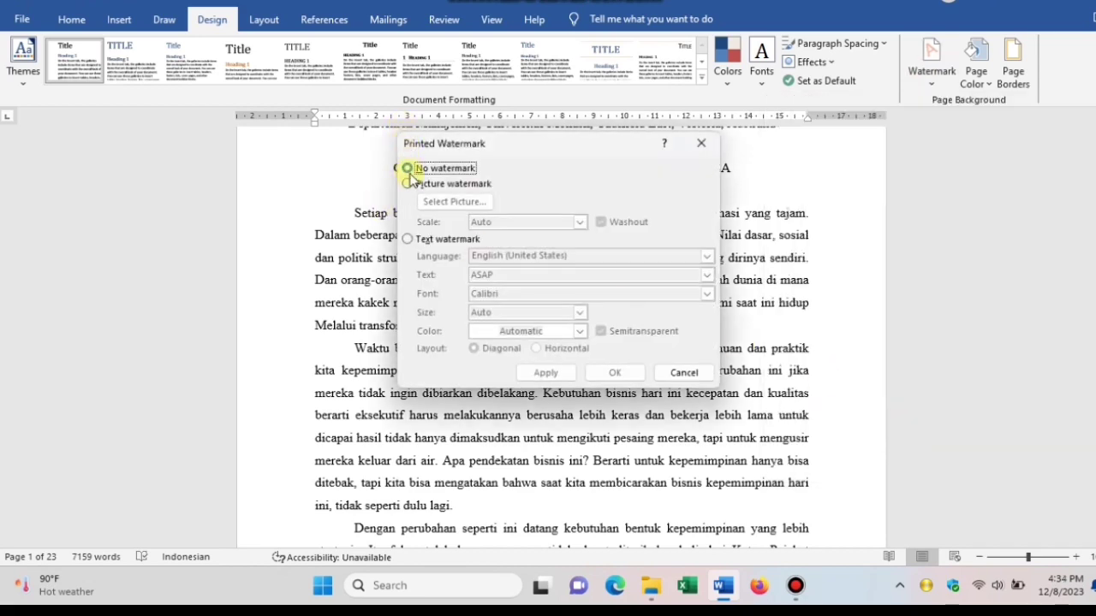
{"action": "left_click", "coordinate": [408, 185]}
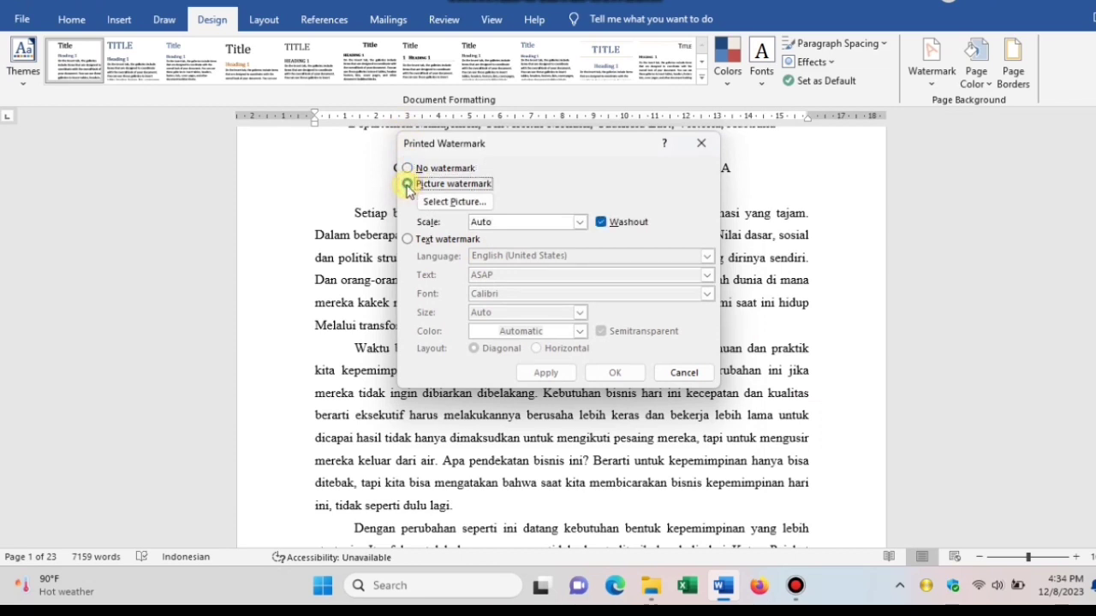
{"action": "left_click", "coordinate": [463, 205]}
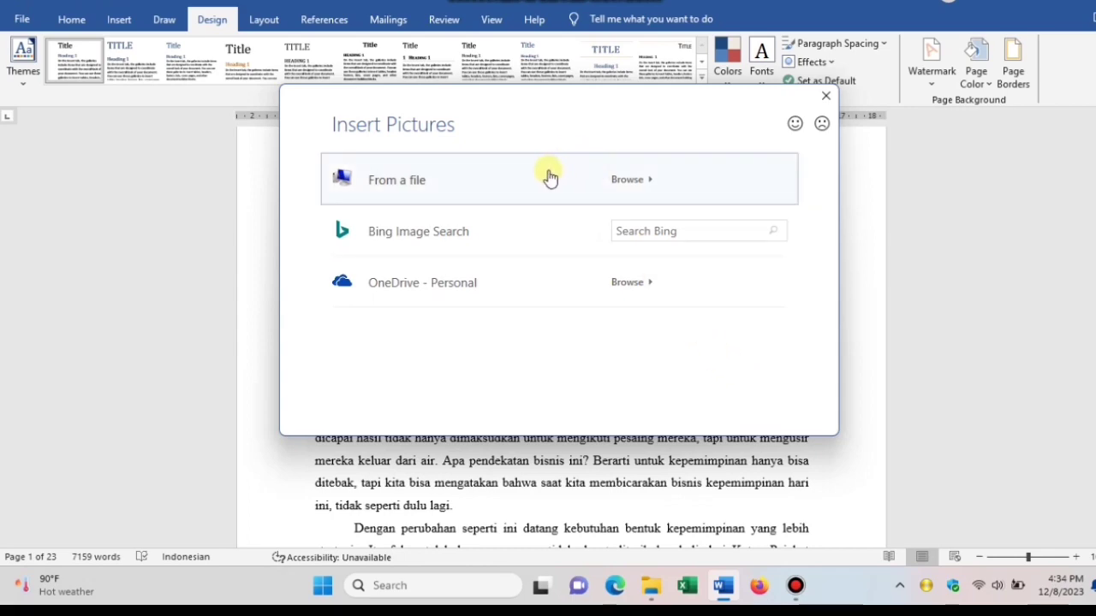
Step: Insert LAMBANG KEMENAG.png from the Pictures folder as the washed-out watermark picture
{"action": "left_click", "coordinate": [584, 184]}
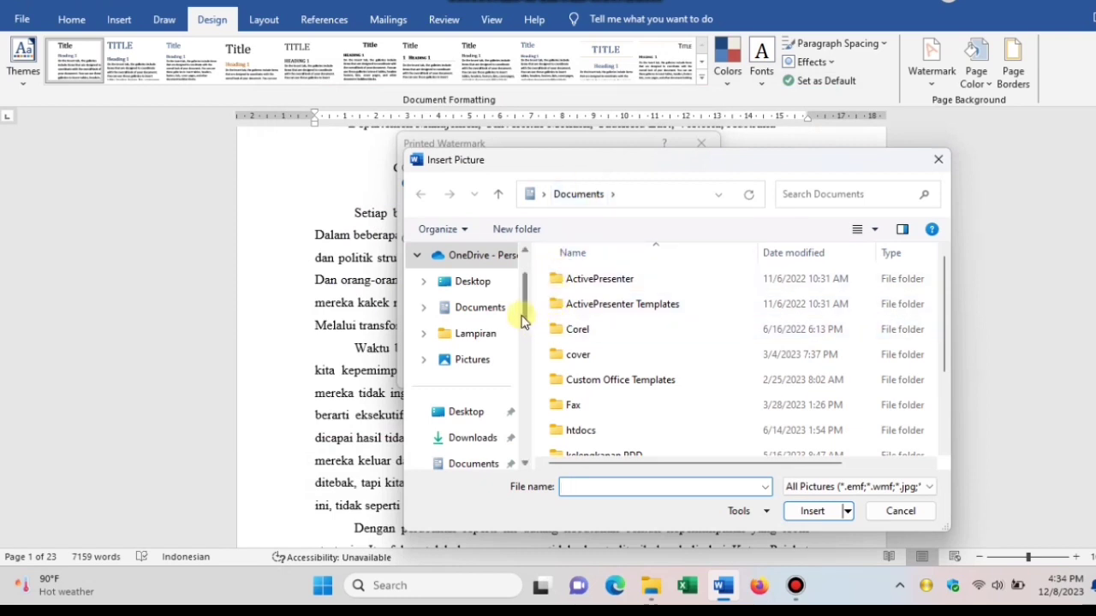
{"action": "left_click_drag", "start_coordinate": [524, 313], "coordinate": [520, 337]}
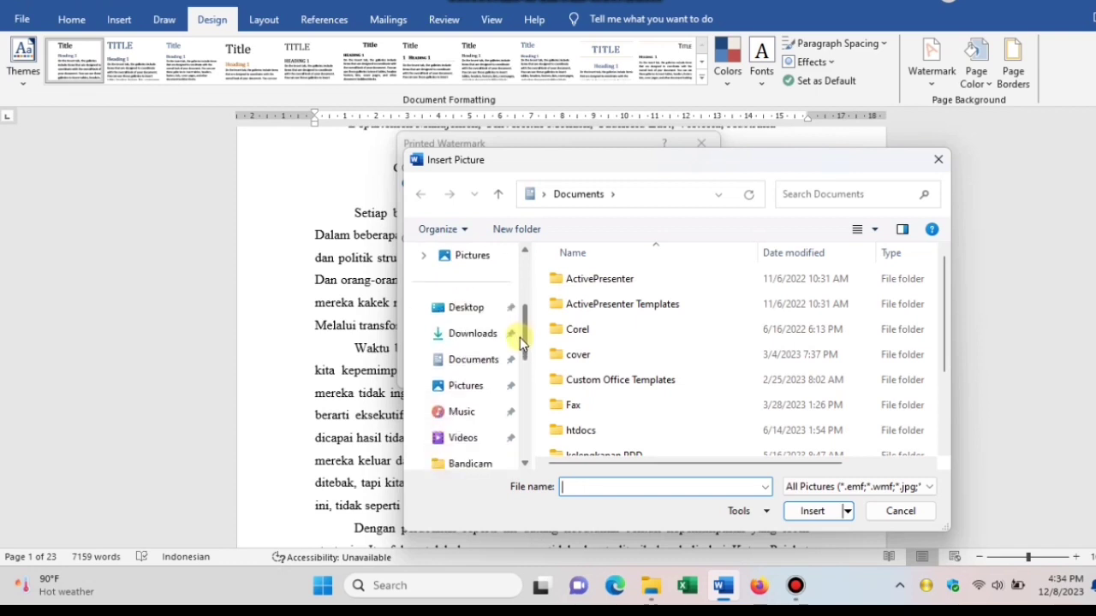
{"action": "left_click", "coordinate": [479, 387]}
{"action": "left_click_drag", "start_coordinate": [944, 297], "coordinate": [948, 326]}
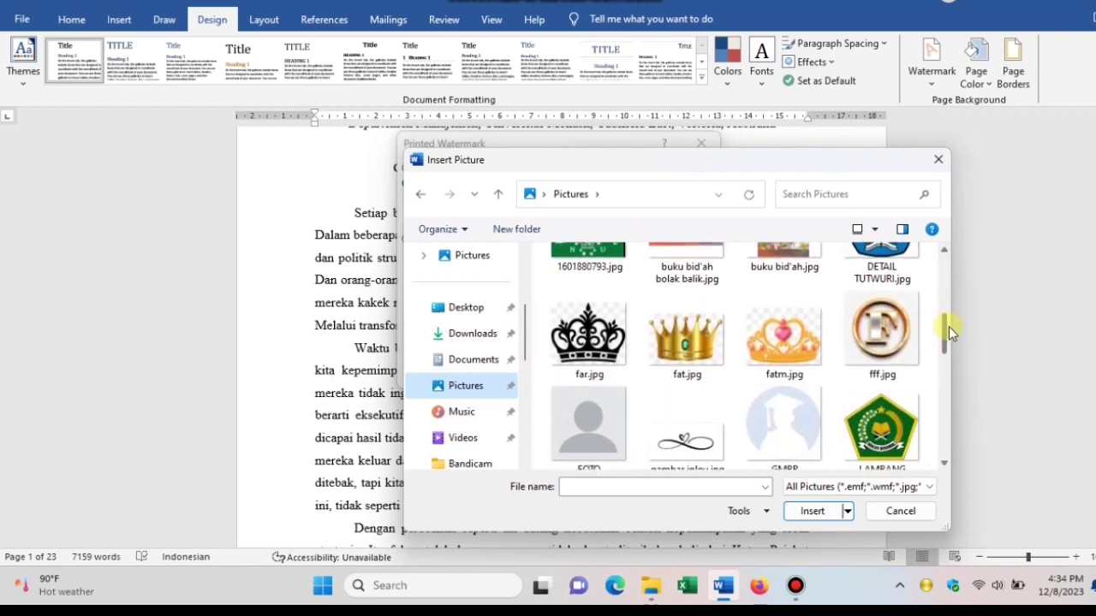
{"action": "left_click", "coordinate": [882, 420]}
{"action": "left_click", "coordinate": [811, 512]}
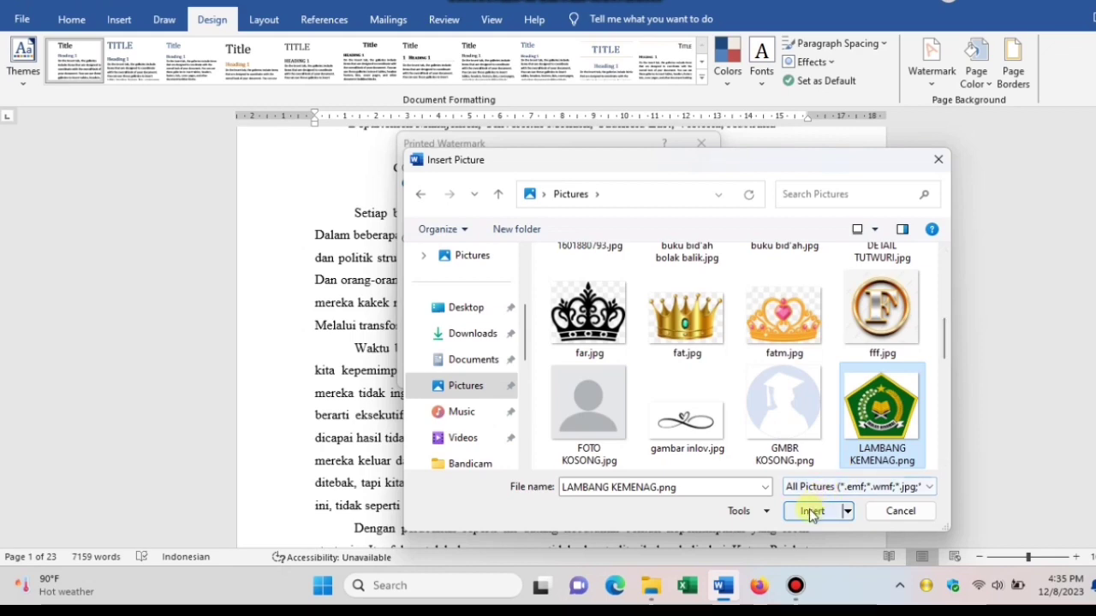
{"action": "left_click", "coordinate": [810, 512]}
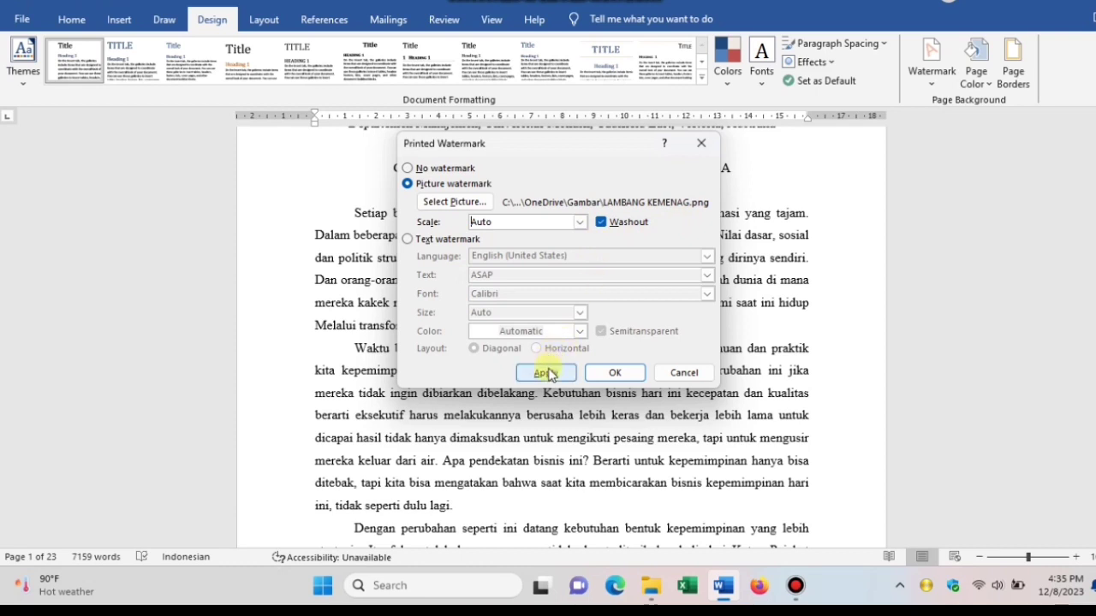
Step: Apply the faded emblem watermark and try it at 100% scale
{"action": "left_click", "coordinate": [549, 374]}
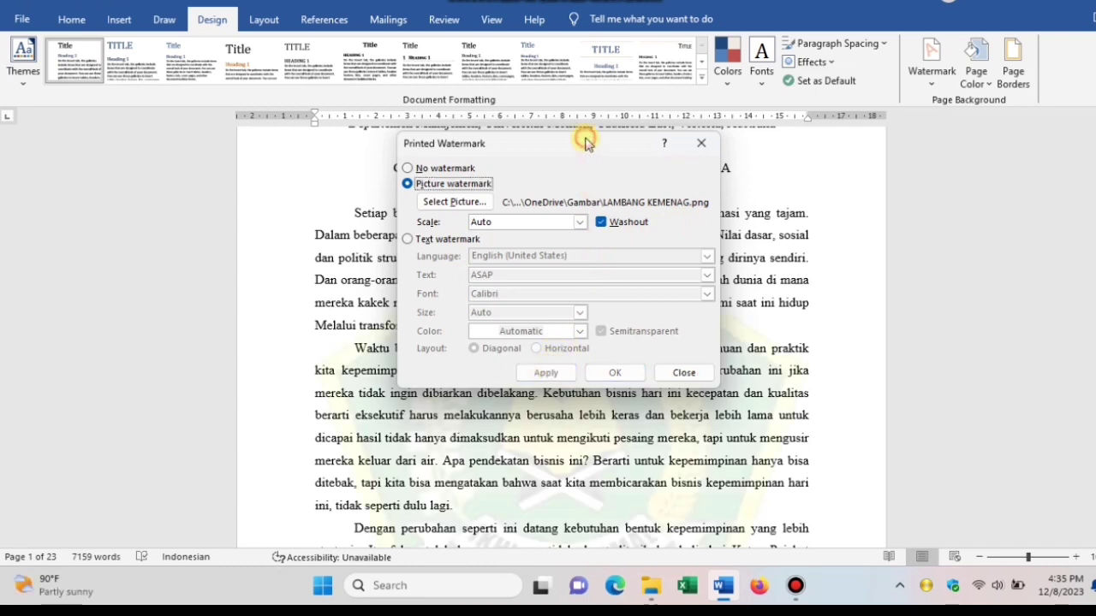
{"action": "mouse_move", "coordinate": [588, 143]}
{"action": "left_mouse_down"}
{"action": "mouse_move", "coordinate": [239, 152]}
{"action": "mouse_move", "coordinate": [206, 139]}
{"action": "mouse_move", "coordinate": [197, 113]}
{"action": "left_mouse_up"}
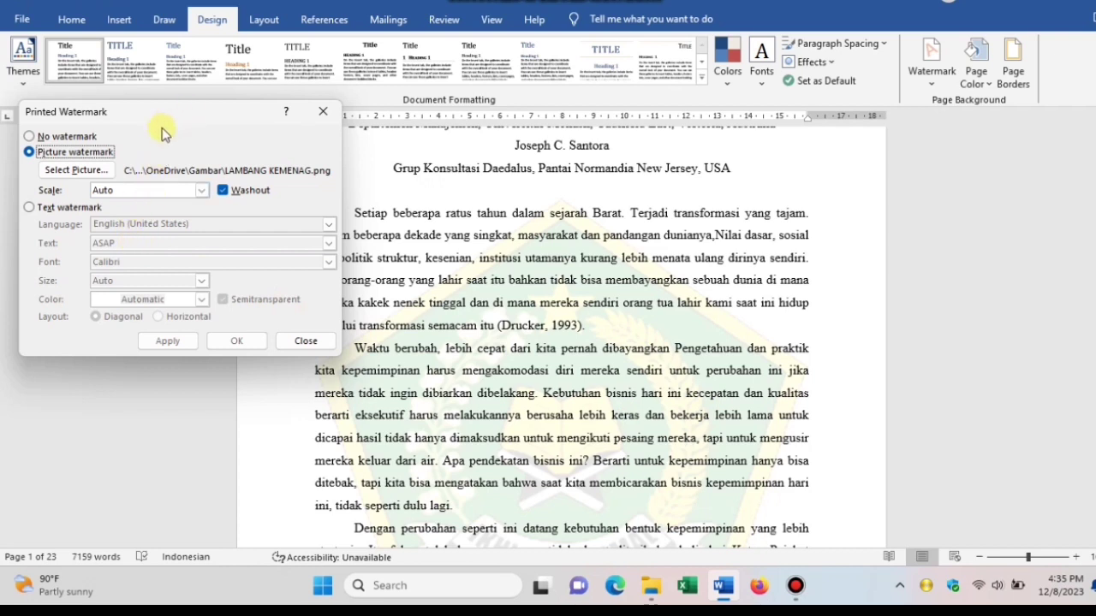
{"action": "left_click", "coordinate": [202, 191]}
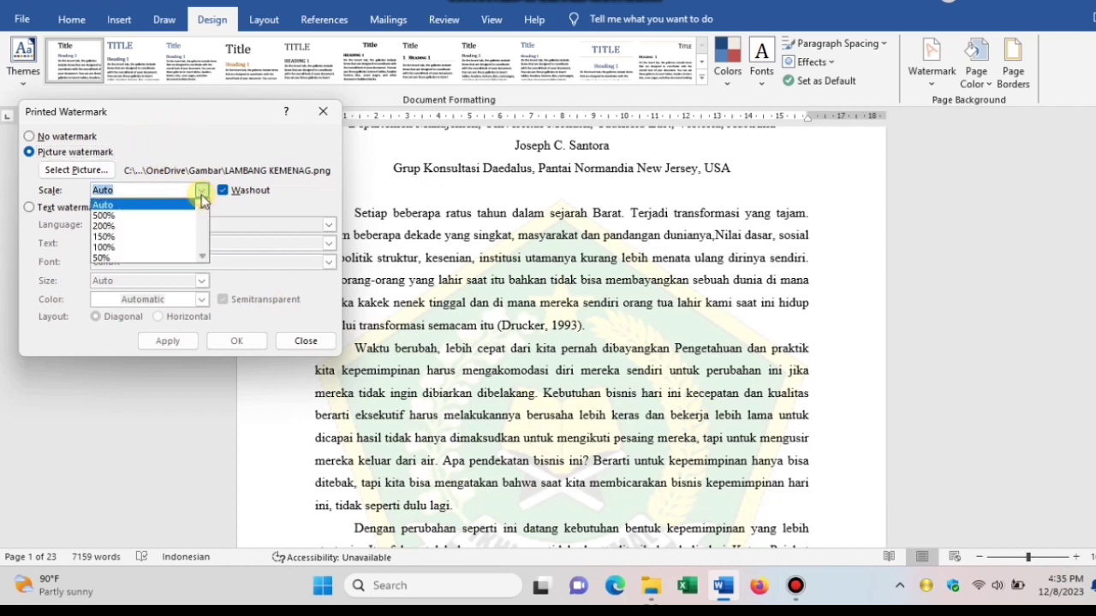
{"action": "left_click", "coordinate": [188, 248]}
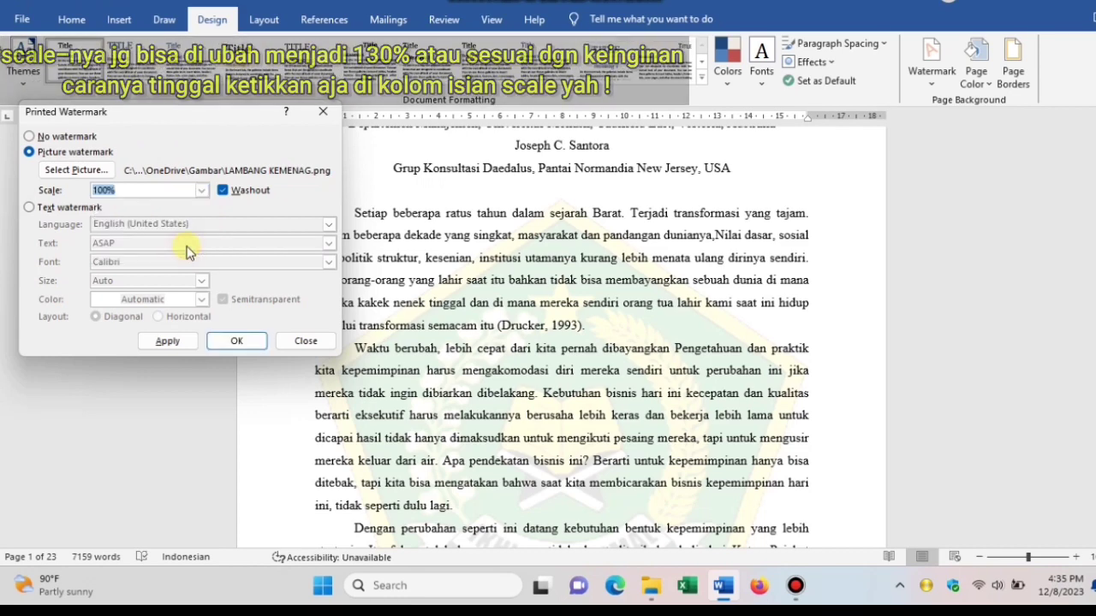
{"action": "left_click", "coordinate": [177, 340]}
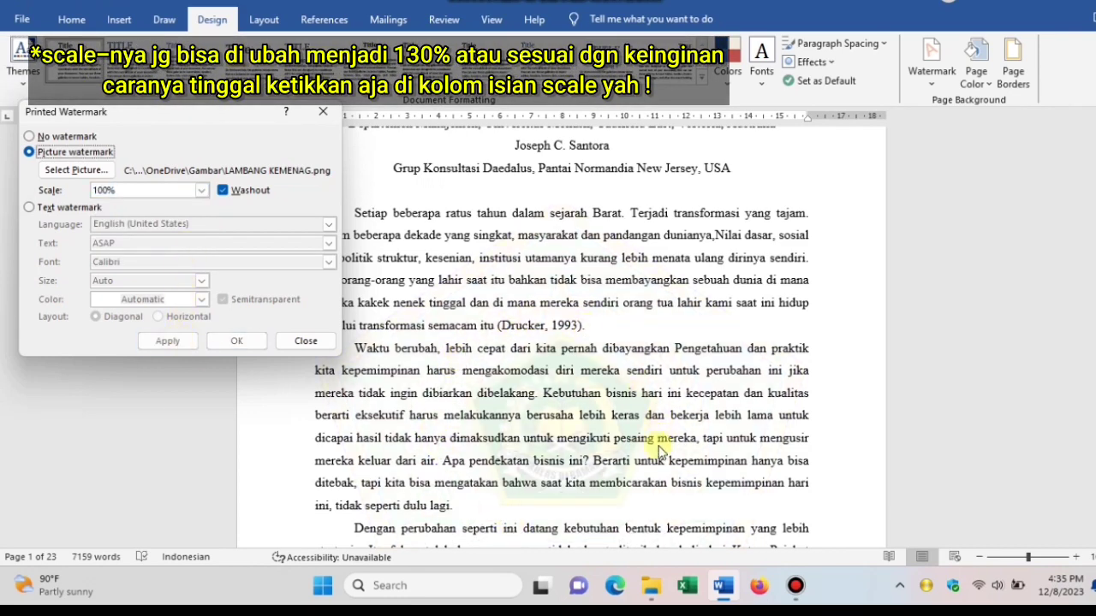
Step: Compare the emblem at 200% scale, then apply it at 150%
{"action": "left_click", "coordinate": [200, 190]}
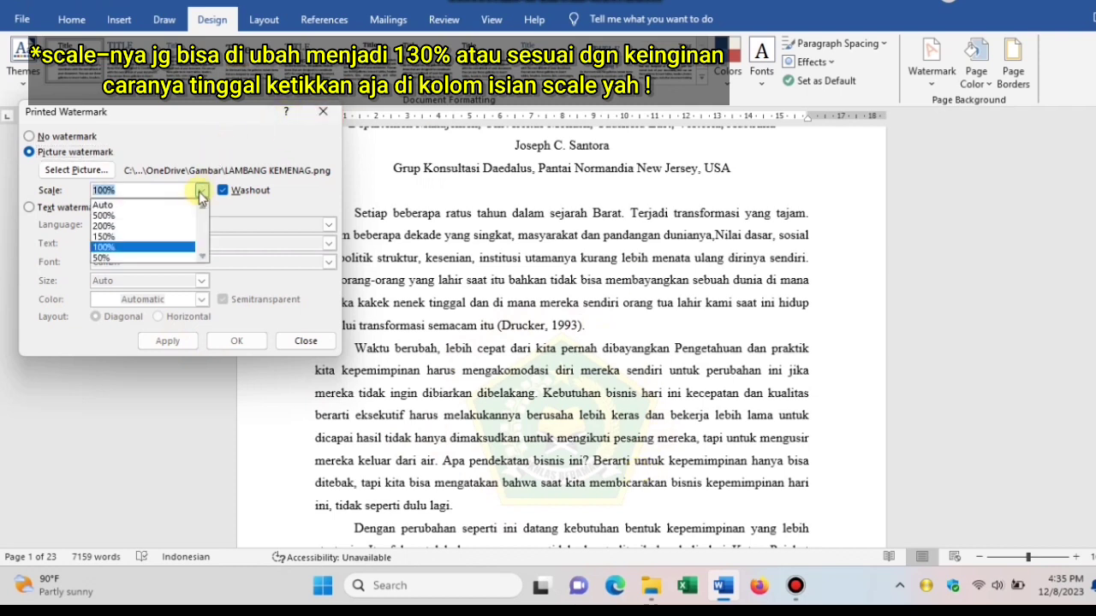
{"action": "left_click", "coordinate": [174, 226]}
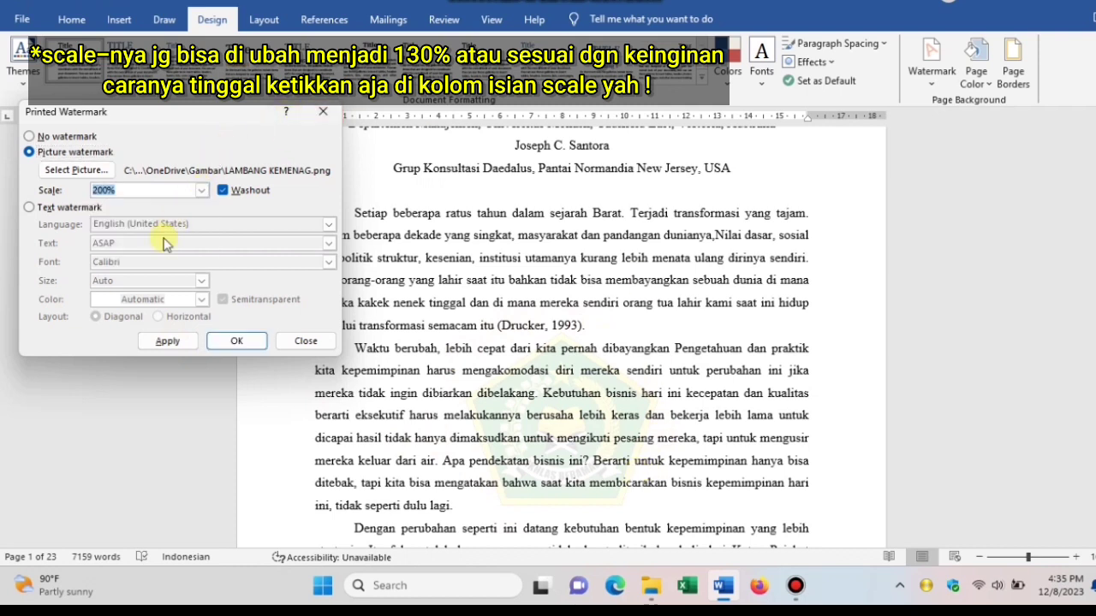
{"action": "left_click", "coordinate": [166, 342]}
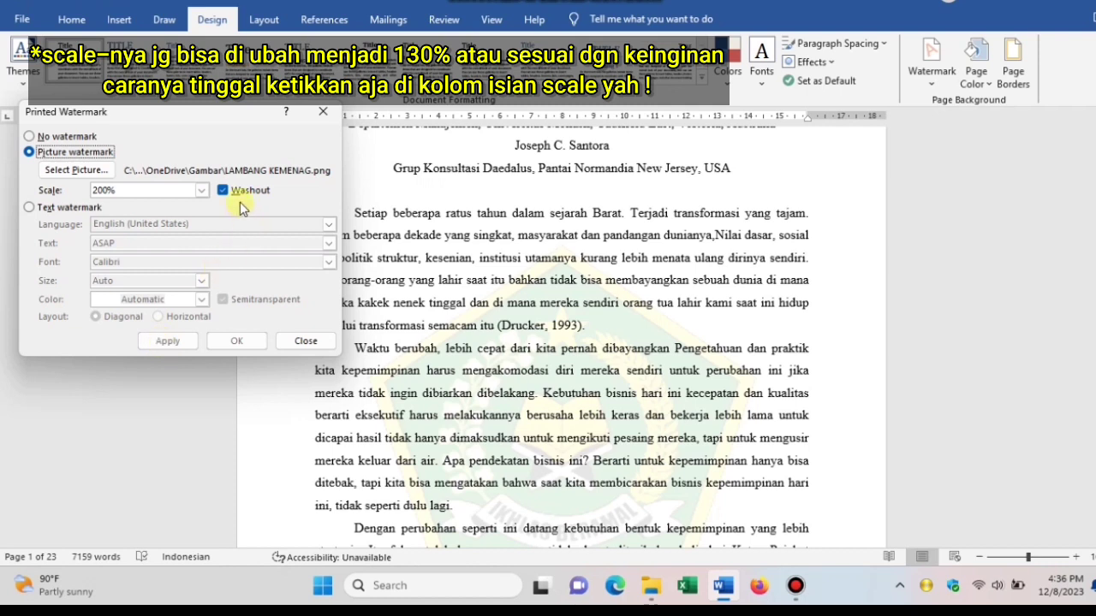
{"action": "left_click", "coordinate": [201, 190]}
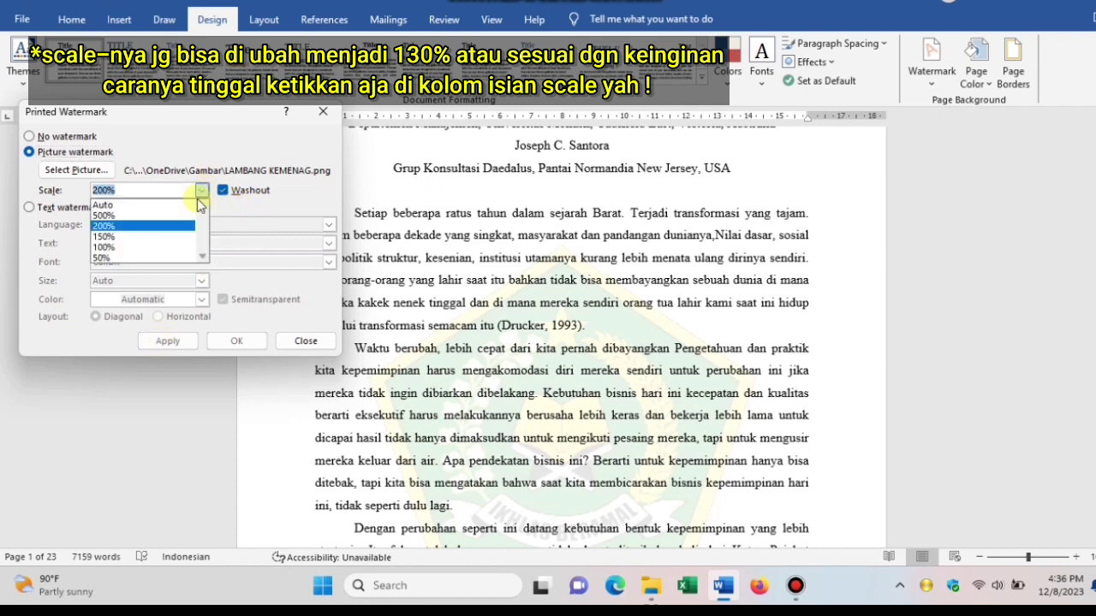
{"action": "left_click", "coordinate": [174, 238]}
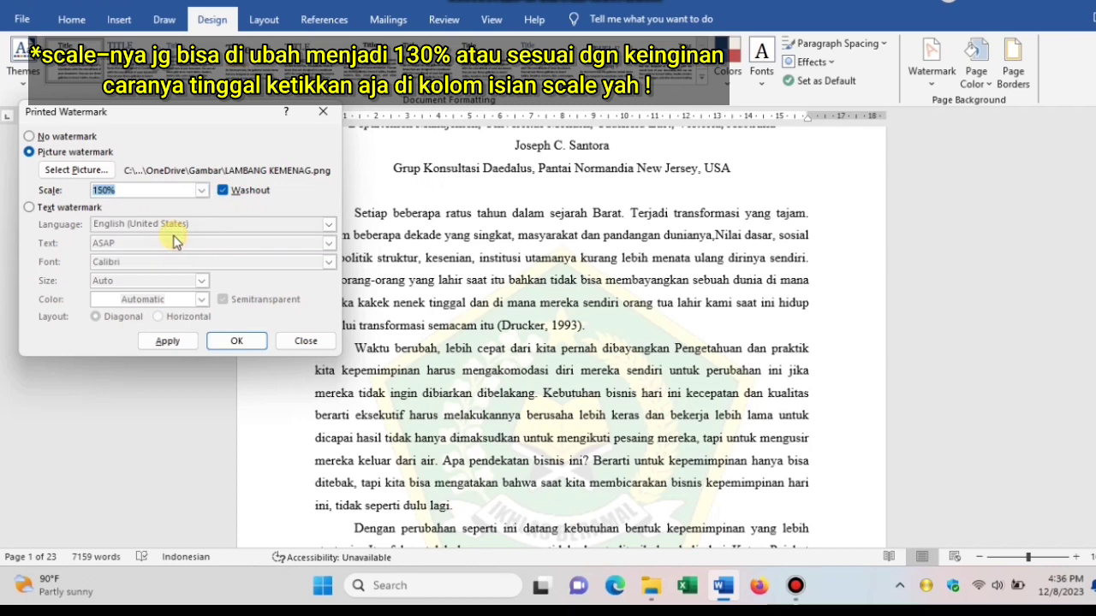
{"action": "left_click", "coordinate": [157, 342]}
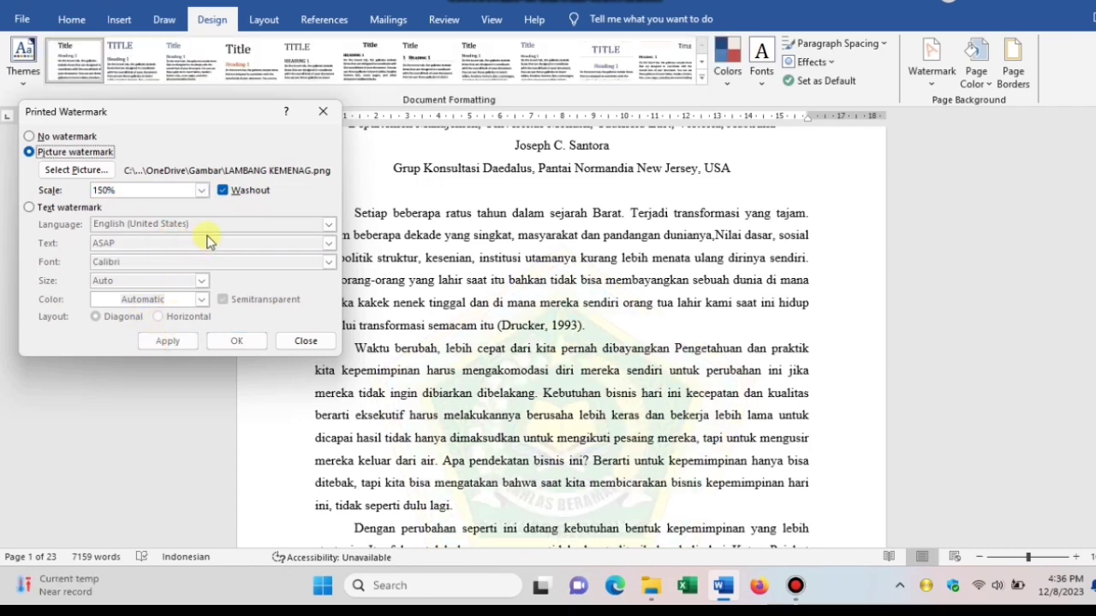
Step: Preview the emblem without washout, then restore washout and close the dialog at 150%
{"action": "left_click", "coordinate": [228, 193]}
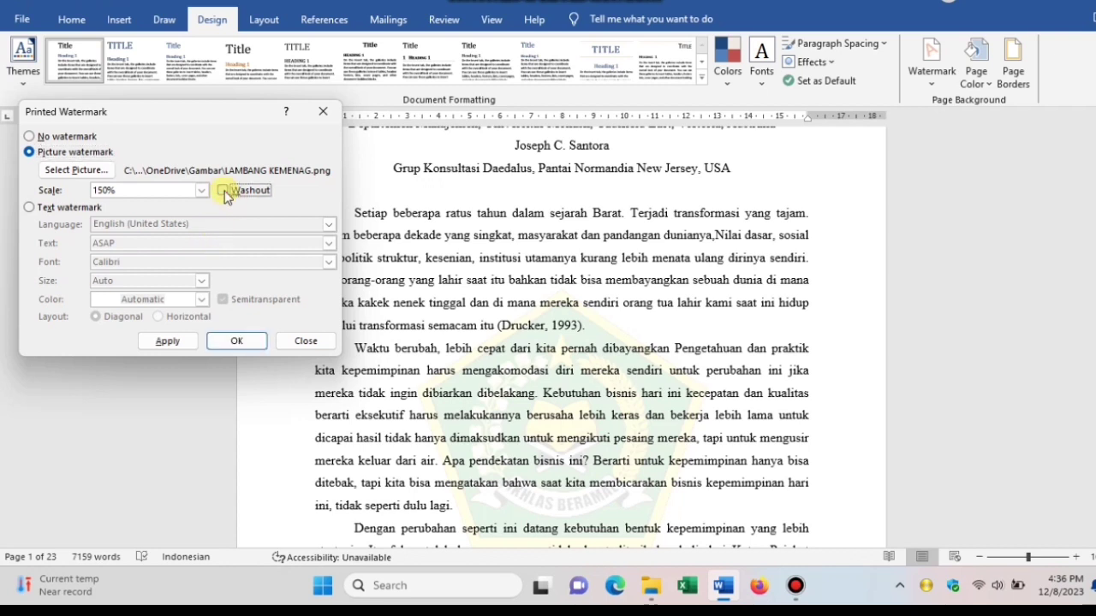
{"action": "left_click", "coordinate": [172, 343]}
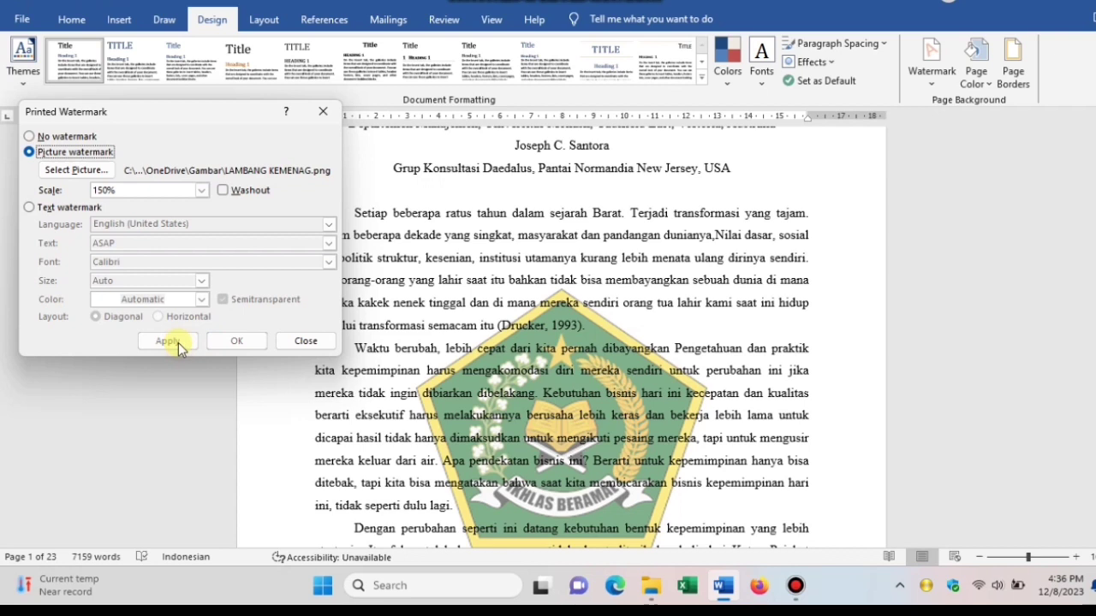
{"action": "left_click", "coordinate": [224, 191]}
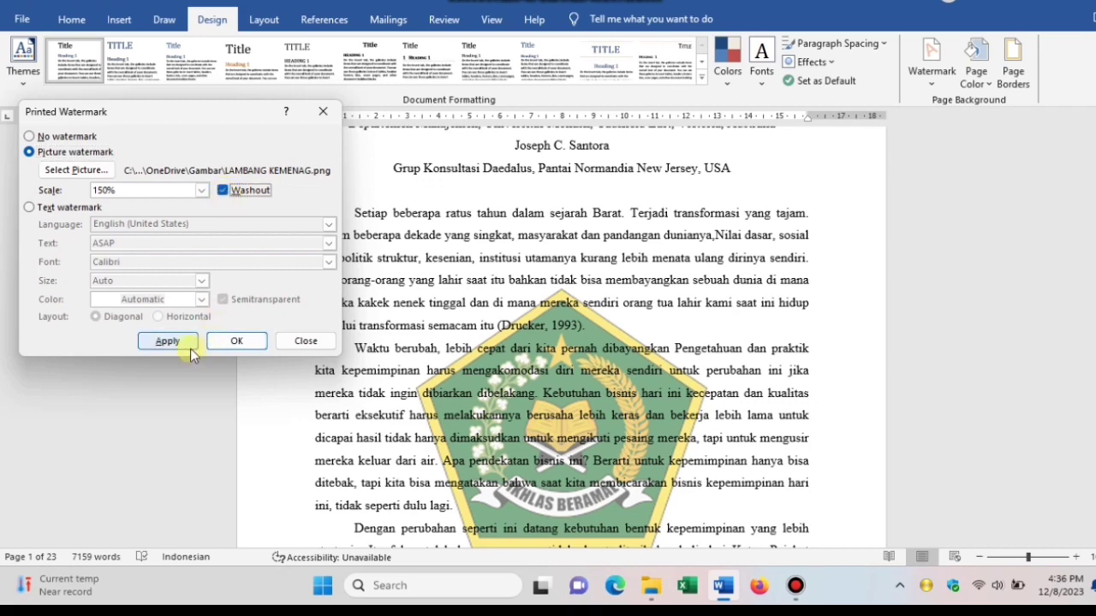
{"action": "left_click", "coordinate": [221, 343]}
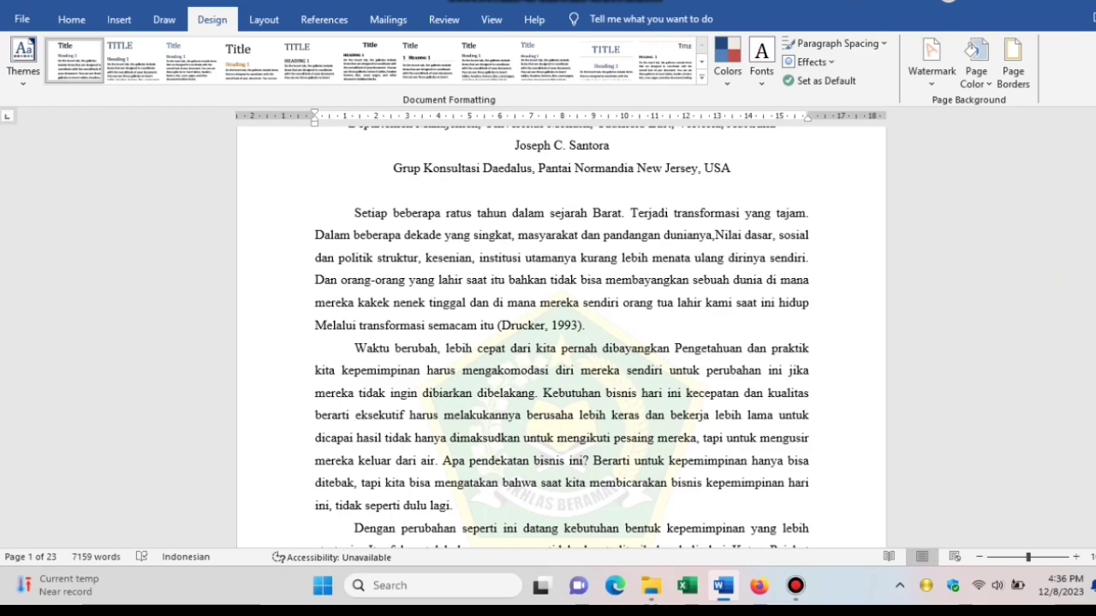
Step: Zoom out to several pages per row and scroll to check the emblem on all 23 pages
{"action": "left_click_drag", "start_coordinate": [1090, 141], "coordinate": [1090, 160]}
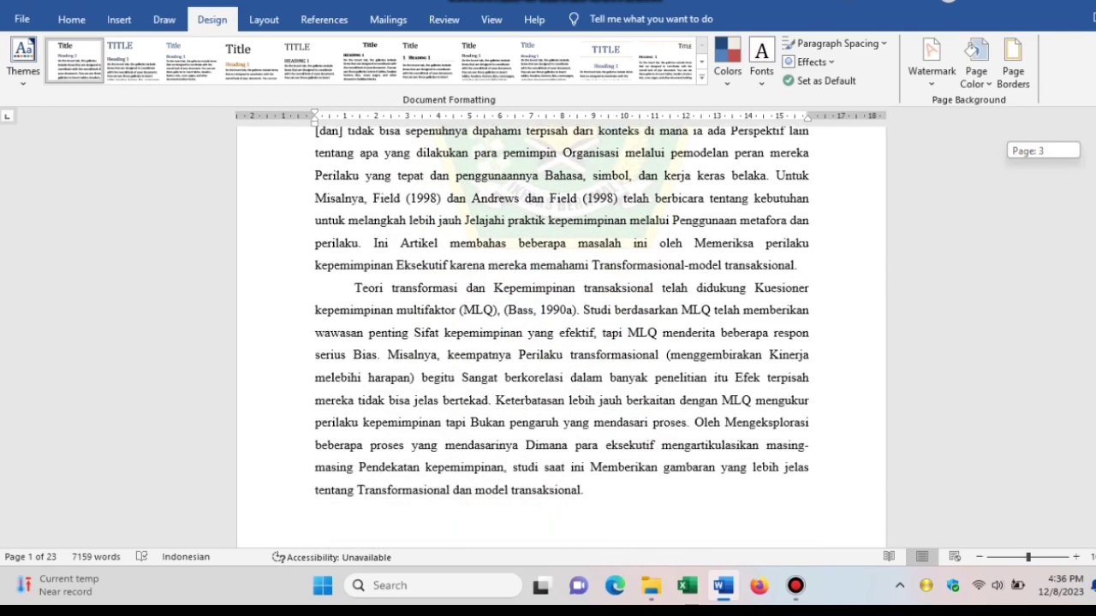
{"action": "left_click_drag", "start_coordinate": [1028, 558], "coordinate": [1006, 558]}
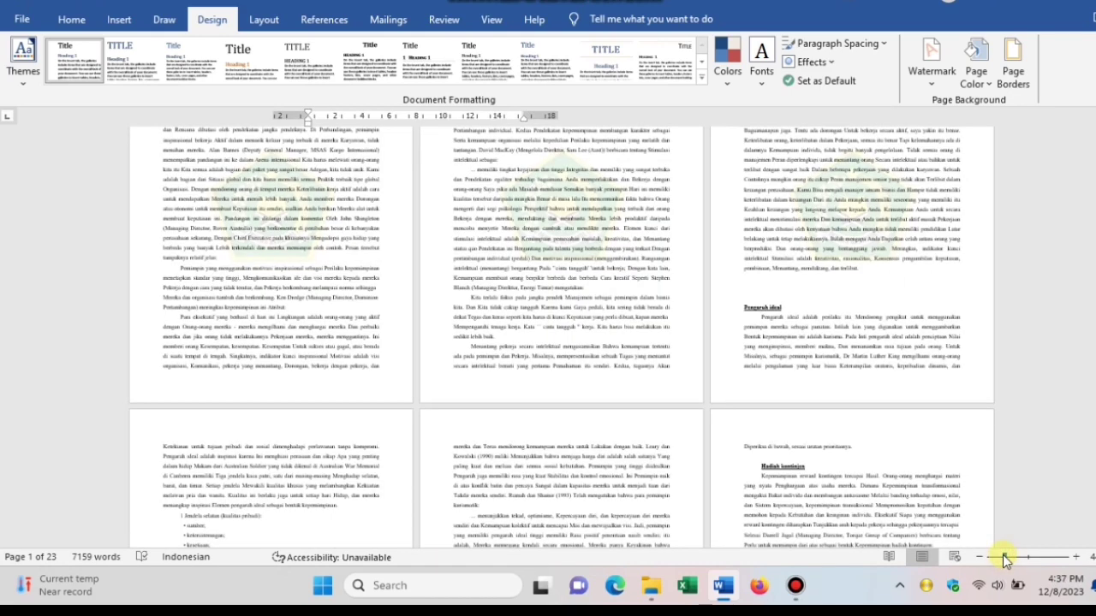
{"action": "left_click_drag", "start_coordinate": [1003, 555], "coordinate": [997, 557]}
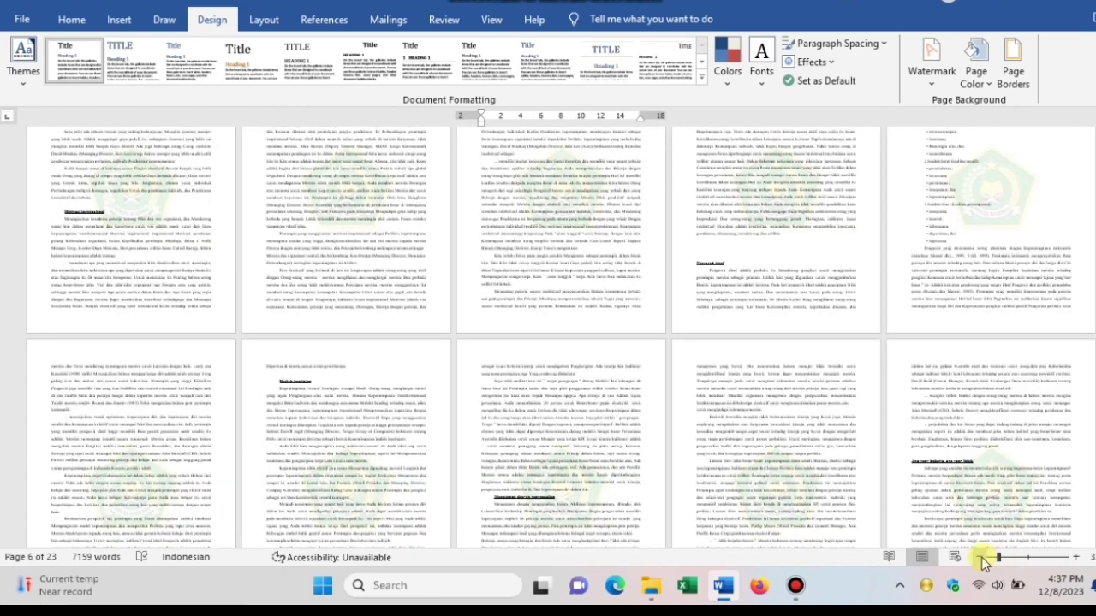
{"action": "left_click_drag", "start_coordinate": [1092, 310], "coordinate": [1091, 314]}
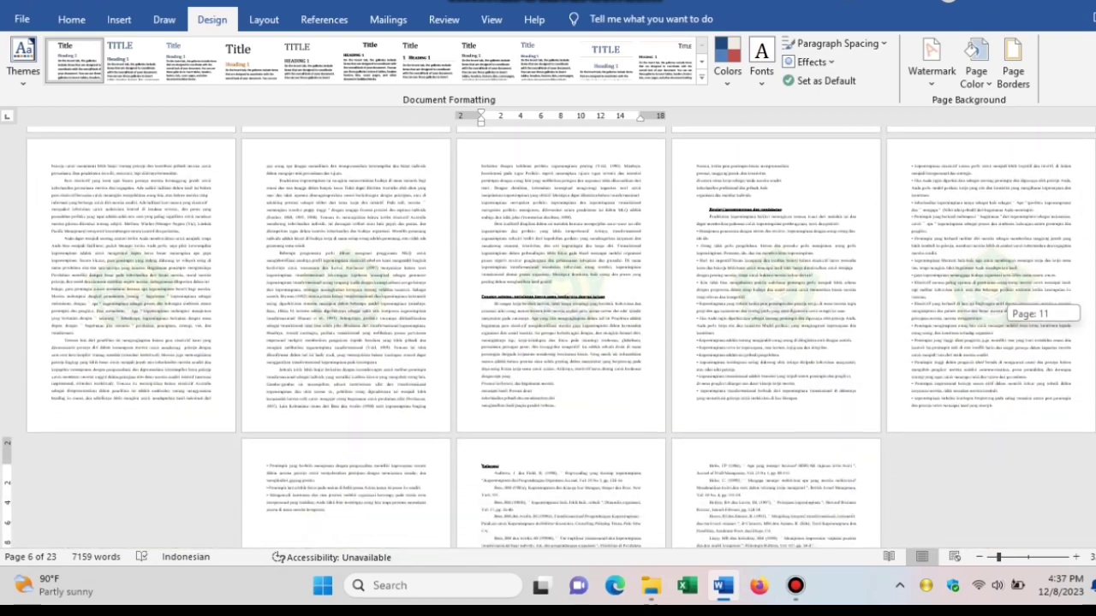
{"action": "left_click_drag", "start_coordinate": [1091, 314], "coordinate": [1091, 314]}
{"action": "left_click_drag", "start_coordinate": [1091, 445], "coordinate": [1091, 449]}
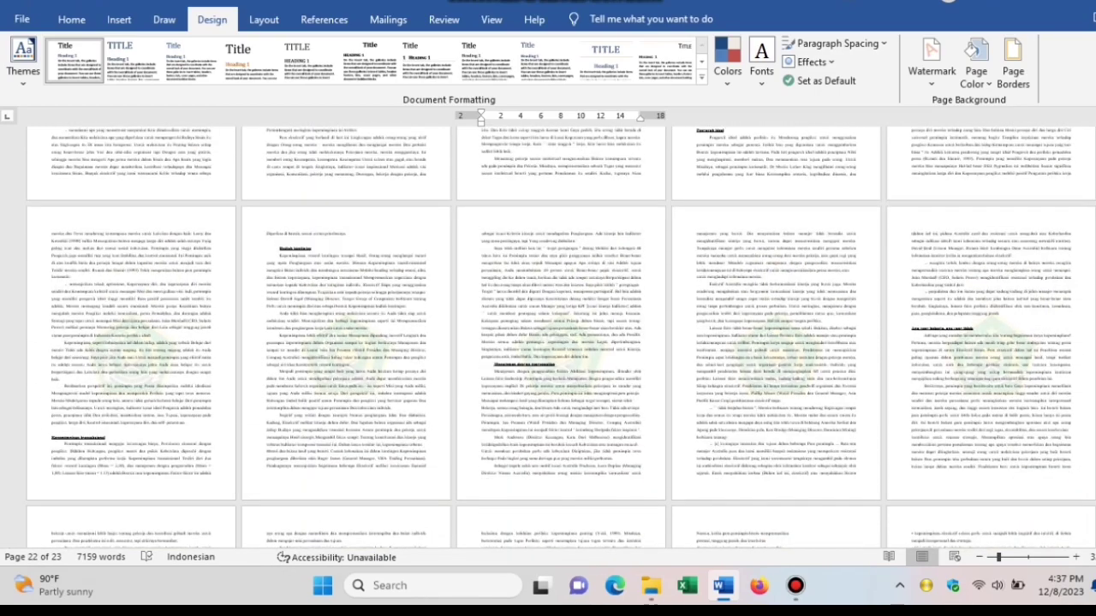
{"action": "left_click_drag", "start_coordinate": [1092, 448], "coordinate": [1092, 350]}
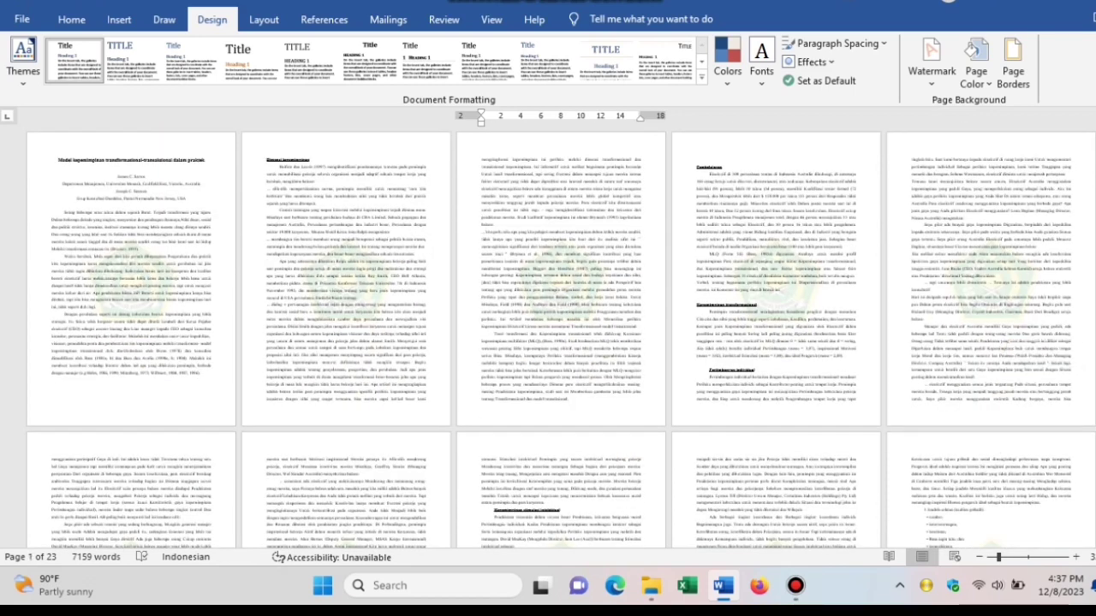
Step: Remove the emblem watermark from the document and enter header editing
{"action": "left_click", "coordinate": [940, 53]}
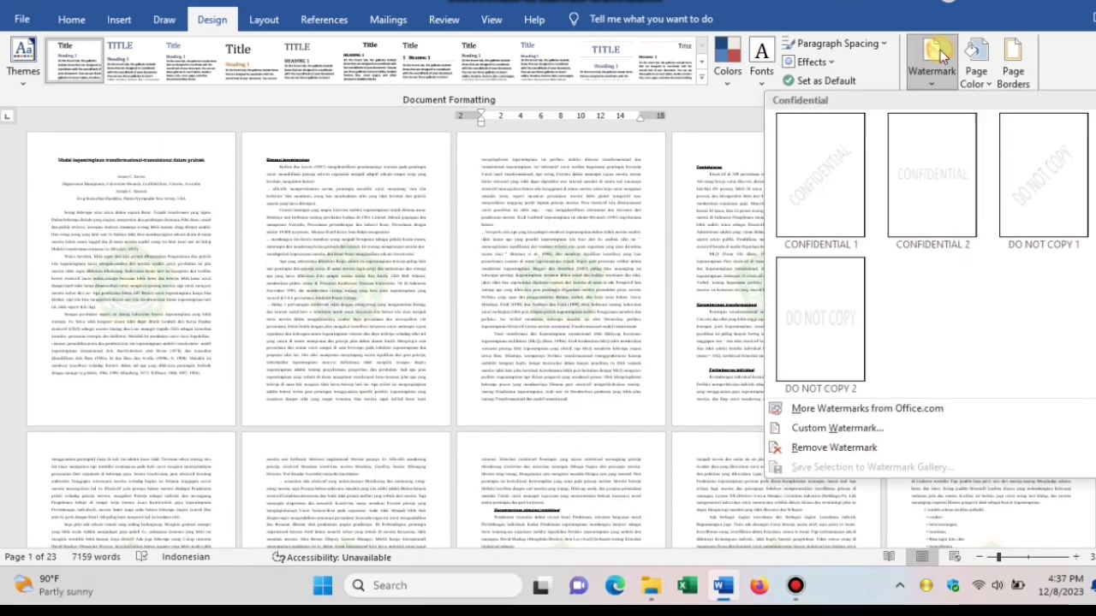
{"action": "left_click", "coordinate": [846, 443]}
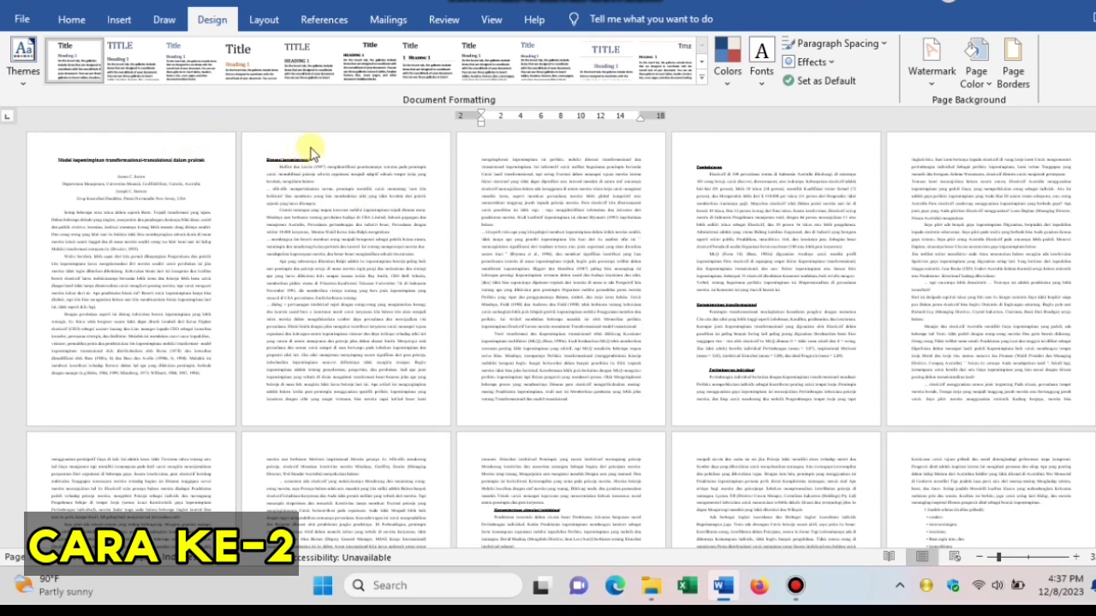
{"action": "double_click", "coordinate": [312, 149]}
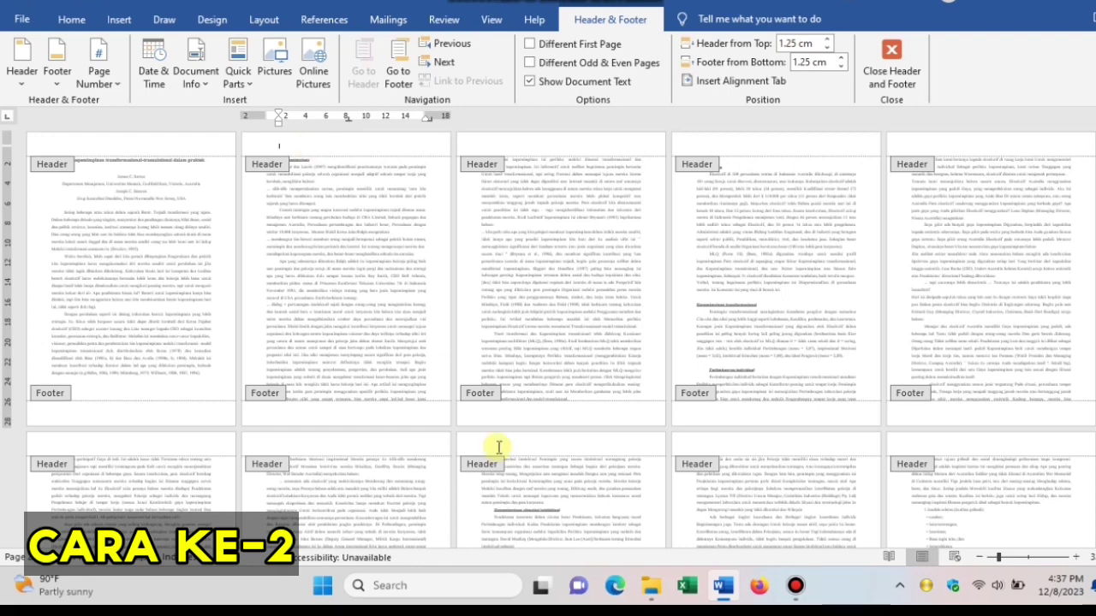
Step: Copy LAMBANG KEMENAG.png from the Pictures folder in File Explorer
{"action": "left_click", "coordinate": [653, 589]}
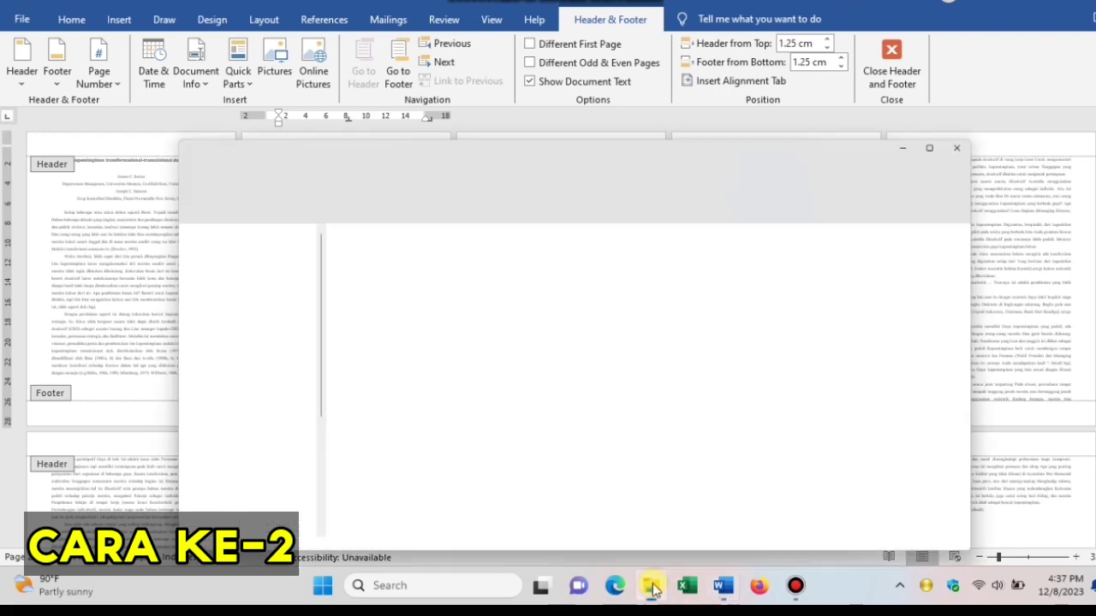
{"action": "left_click", "coordinate": [196, 496]}
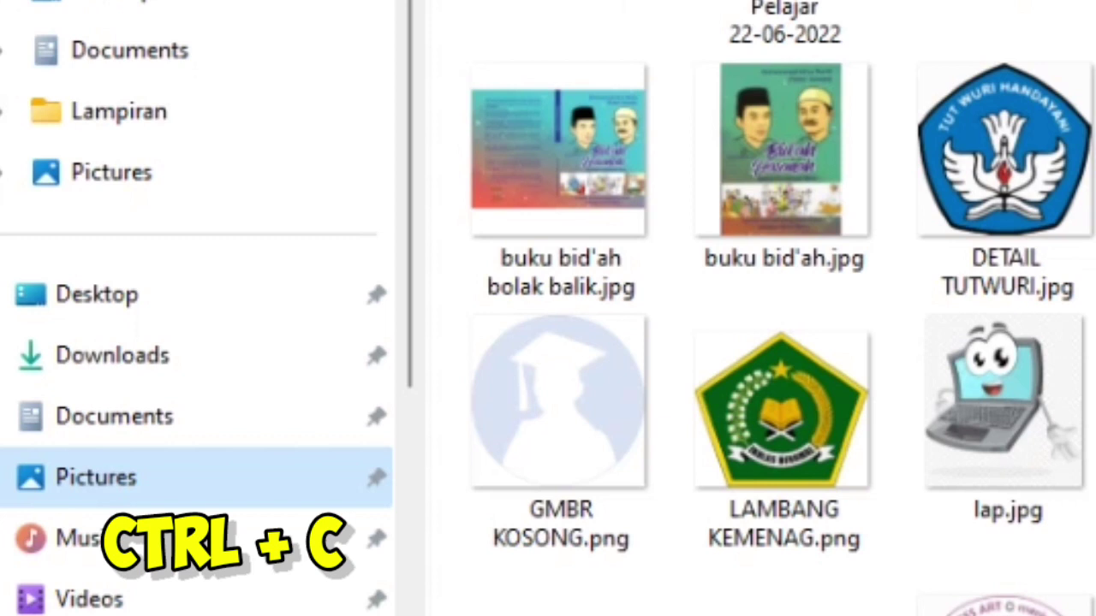
{"action": "left_click", "coordinate": [721, 451]}
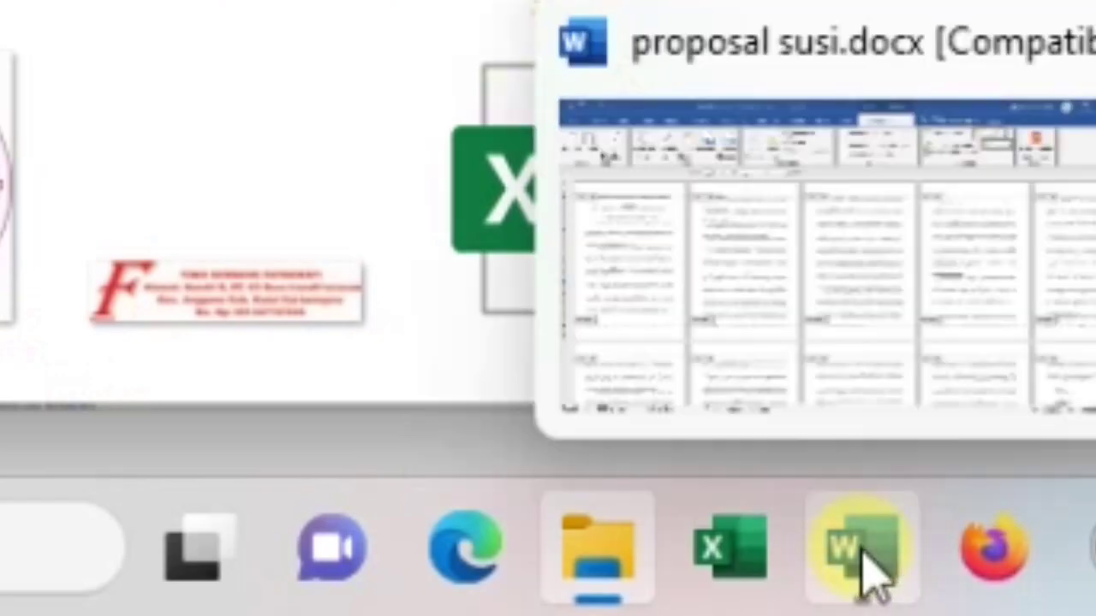
Step: Paste the emblem into the header, wrap it Behind Text, and drag it into the page body
{"action": "mouse_move", "coordinate": [863, 548]}
{"action": "left_click", "coordinate": [863, 569]}
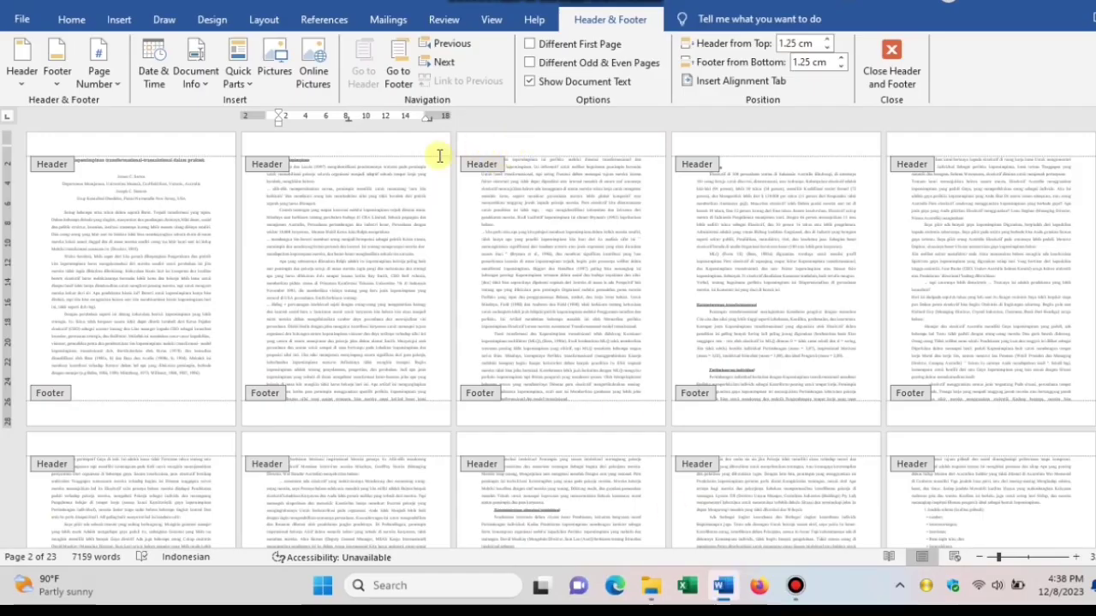
{"action": "key", "text": "ctrl+v"}
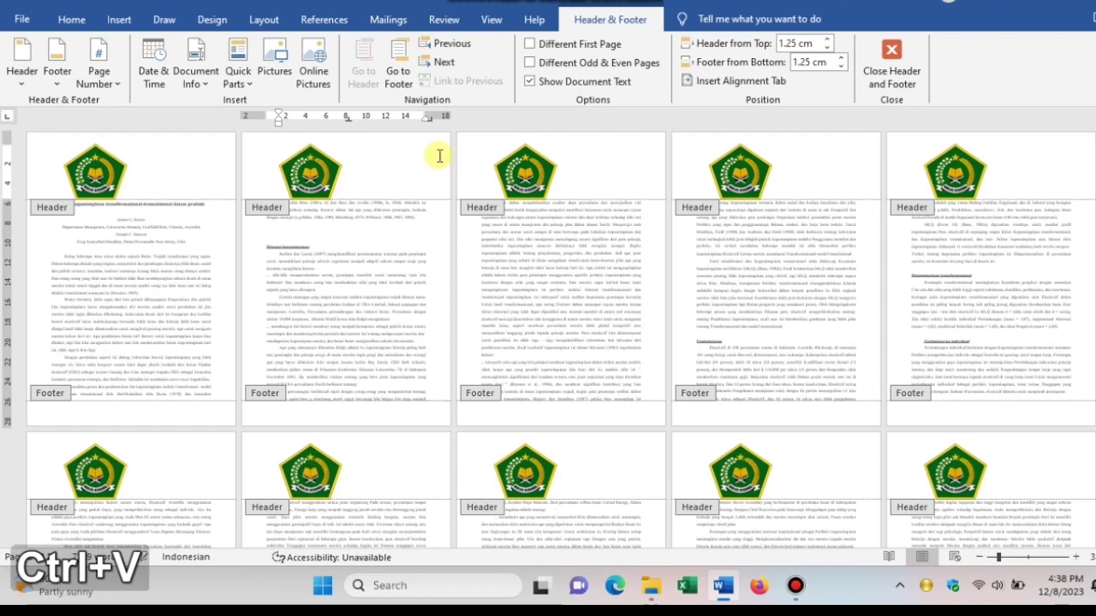
{"action": "left_click", "coordinate": [323, 170]}
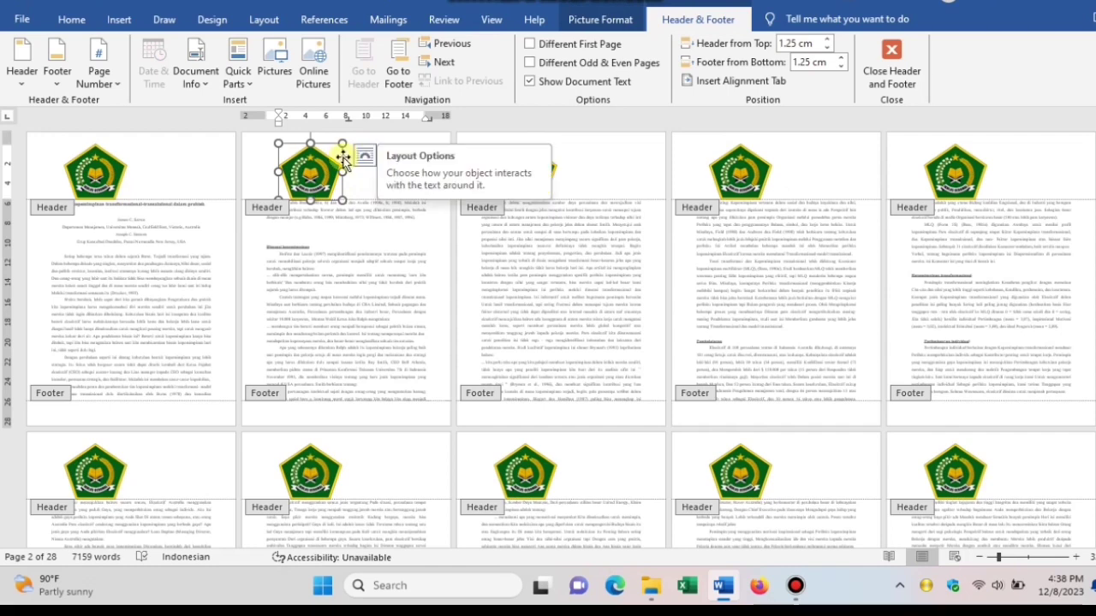
{"action": "left_click", "coordinate": [365, 158]}
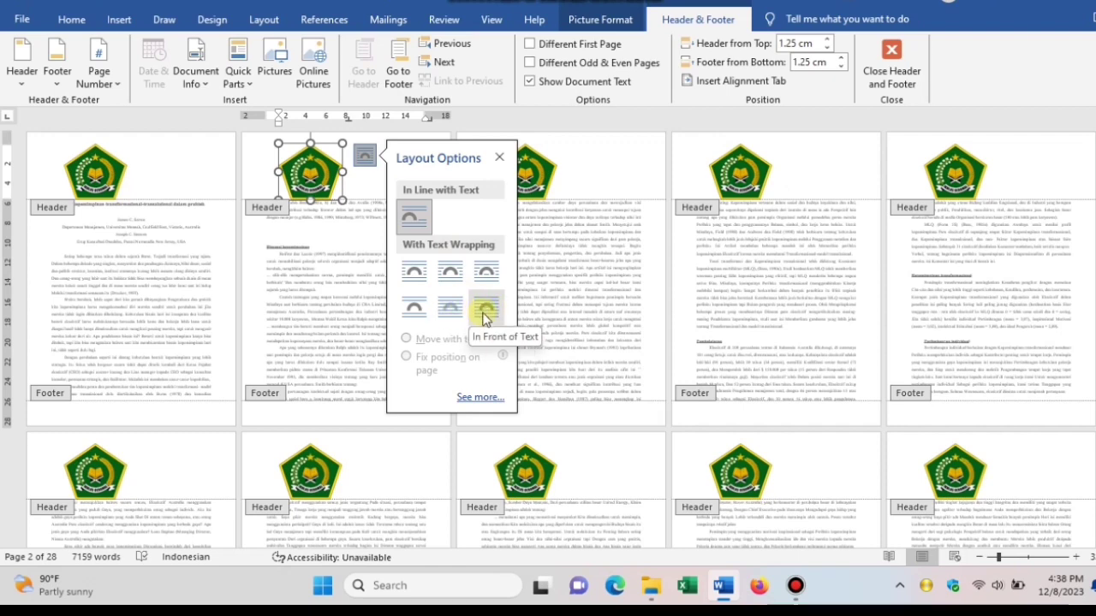
{"action": "left_click", "coordinate": [485, 316]}
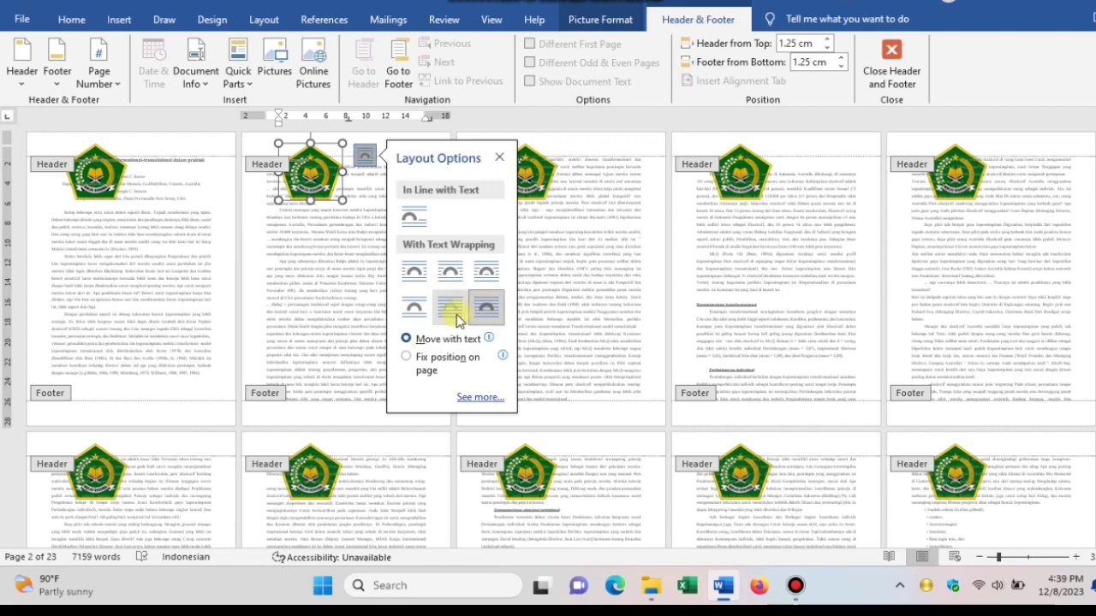
{"action": "left_click", "coordinate": [459, 317]}
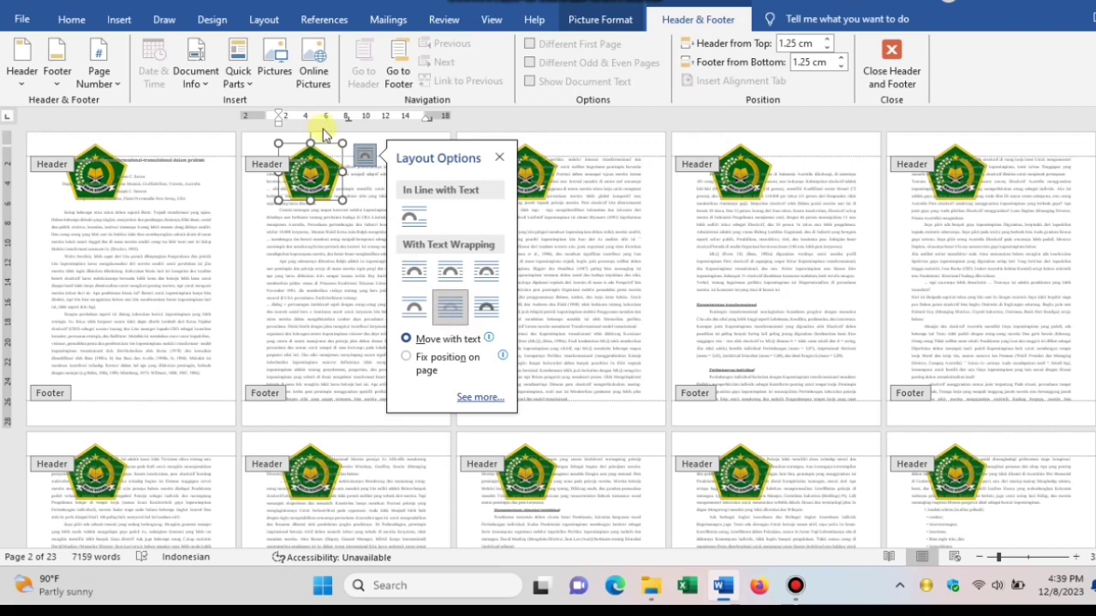
{"action": "left_click", "coordinate": [499, 159]}
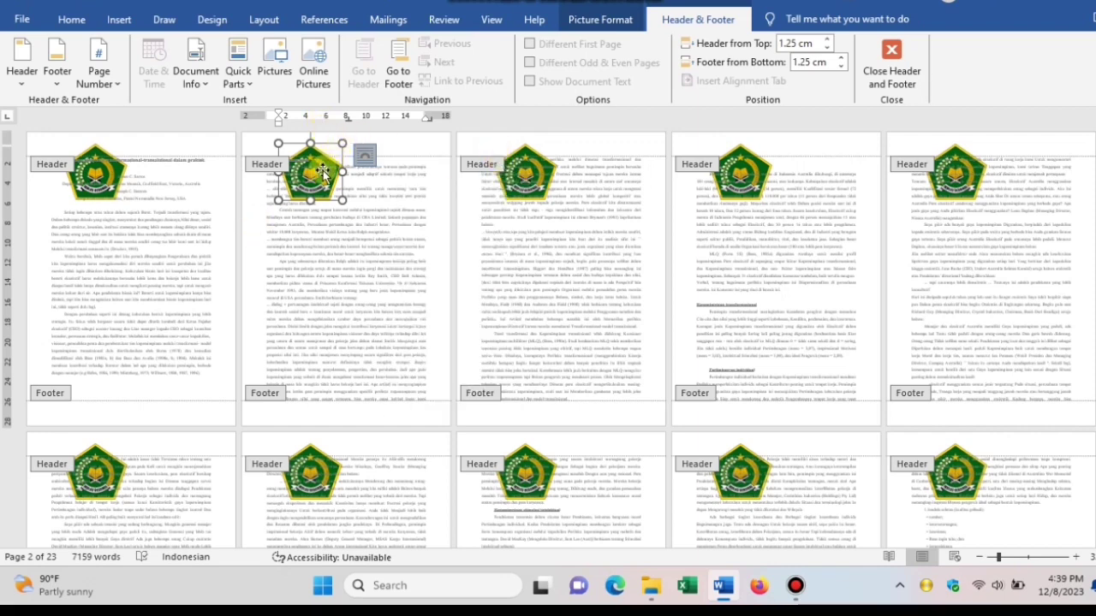
{"action": "left_click_drag", "start_coordinate": [321, 170], "coordinate": [350, 262]}
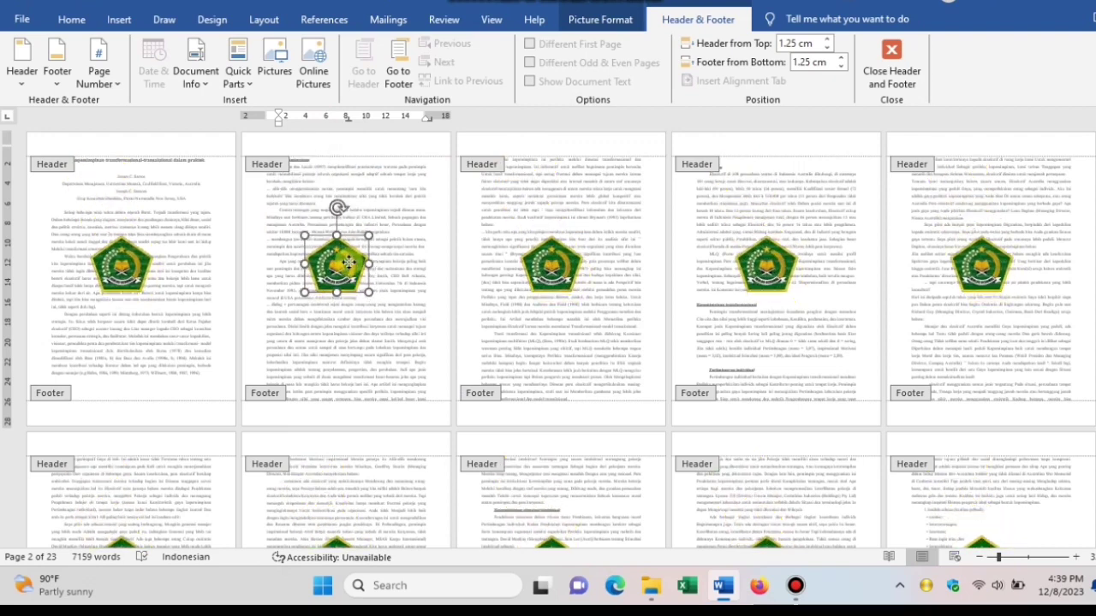
Step: Recolour the header emblem to Washout via Picture Format > Color
{"action": "left_click", "coordinate": [619, 18]}
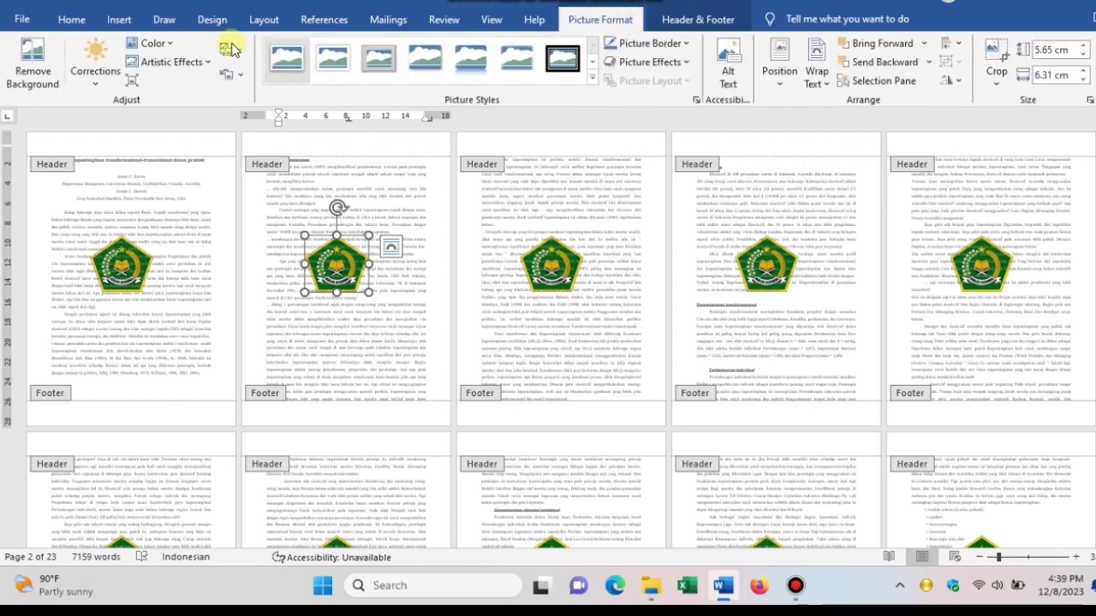
{"action": "left_click", "coordinate": [167, 45]}
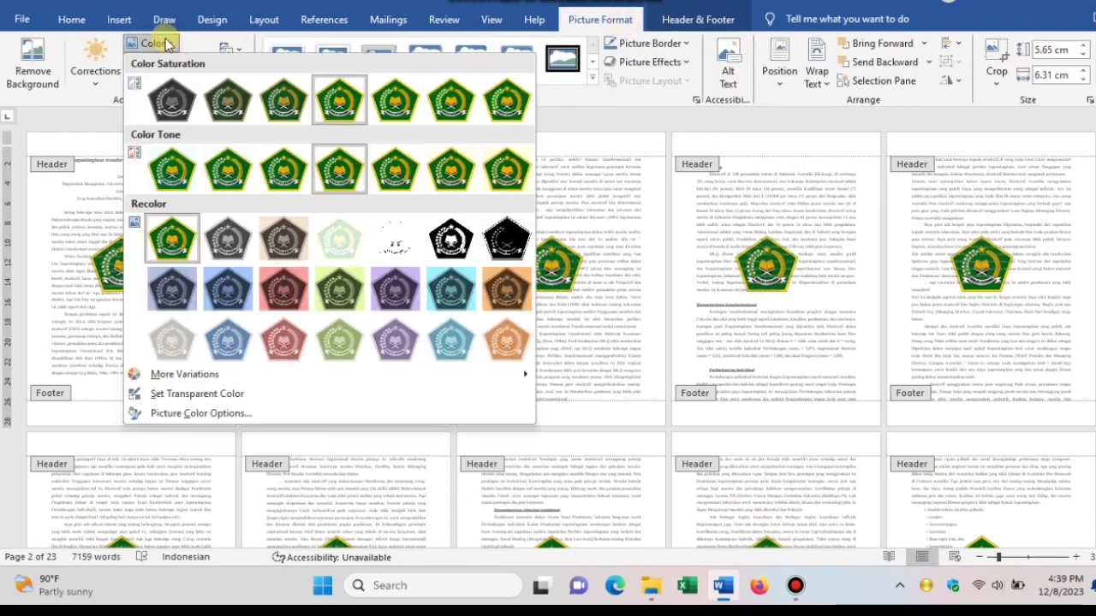
{"action": "left_click", "coordinate": [339, 239]}
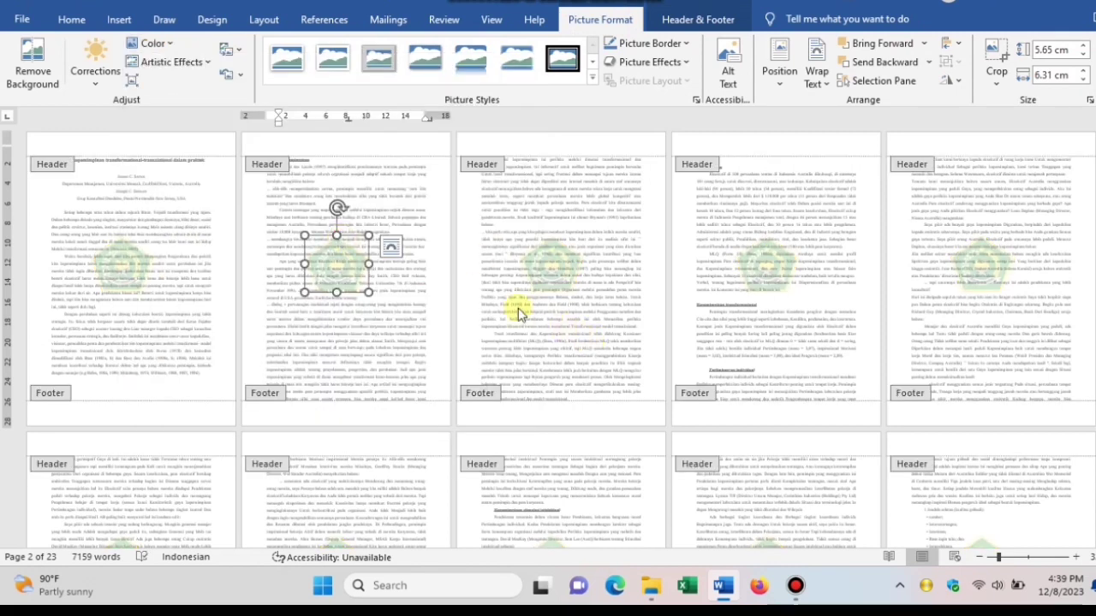
{"action": "left_click", "coordinate": [709, 21]}
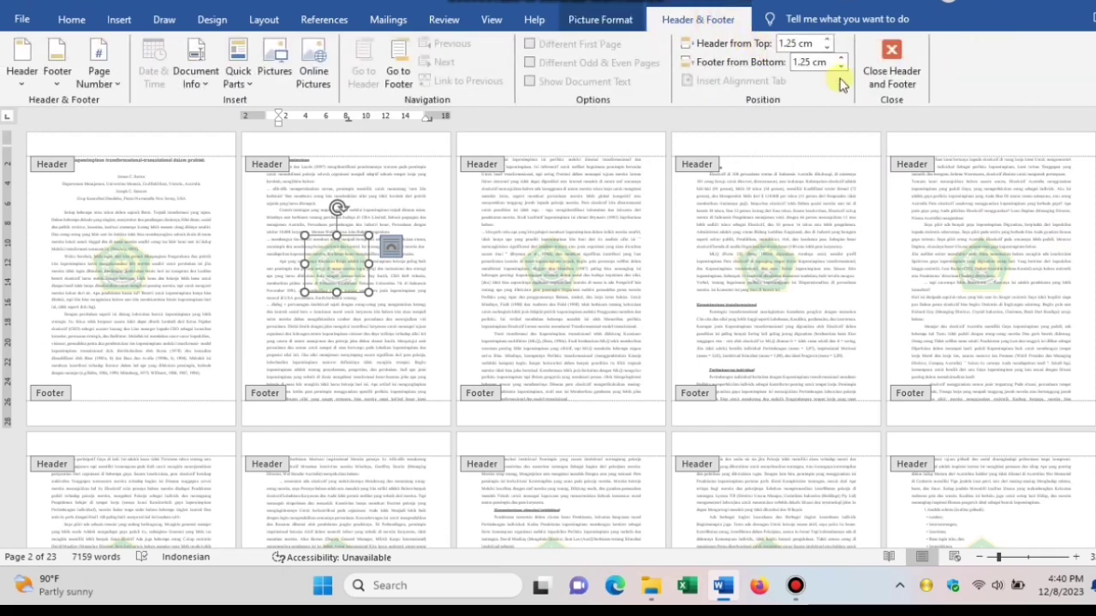
Step: Leave header editing and scroll the pages to confirm the pale emblem sits behind the text
{"action": "left_click", "coordinate": [888, 75]}
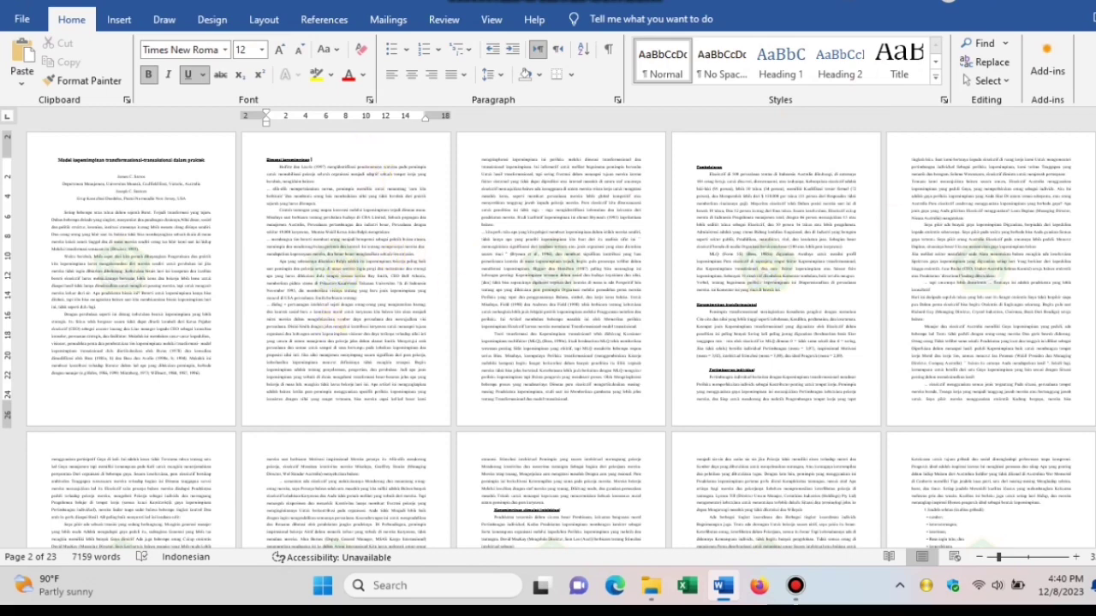
{"action": "scroll", "coordinate": [976, 214], "scroll_direction": "down", "scroll_amount": 3}
{"action": "scroll", "coordinate": [976, 214], "scroll_direction": "down", "scroll_amount": 3}
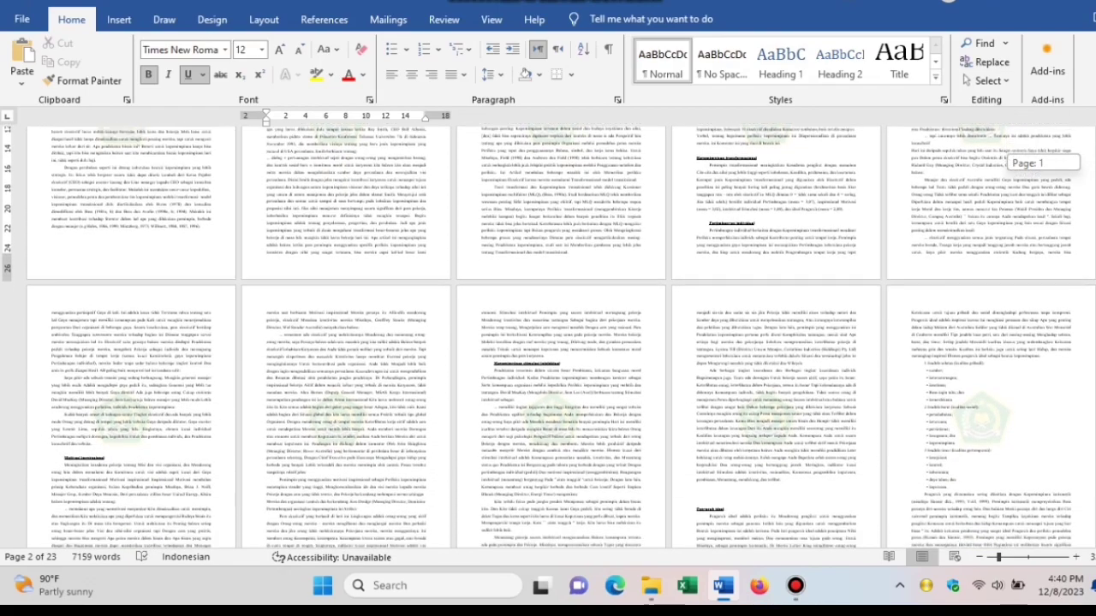
{"action": "scroll", "coordinate": [976, 214], "scroll_direction": "down", "scroll_amount": 3}
{"action": "scroll", "coordinate": [976, 214], "scroll_direction": "up", "scroll_amount": 2}
{"action": "scroll", "coordinate": [976, 214], "scroll_direction": "up", "scroll_amount": 2}
{"action": "scroll", "coordinate": [976, 214], "scroll_direction": "up", "scroll_amount": 2}
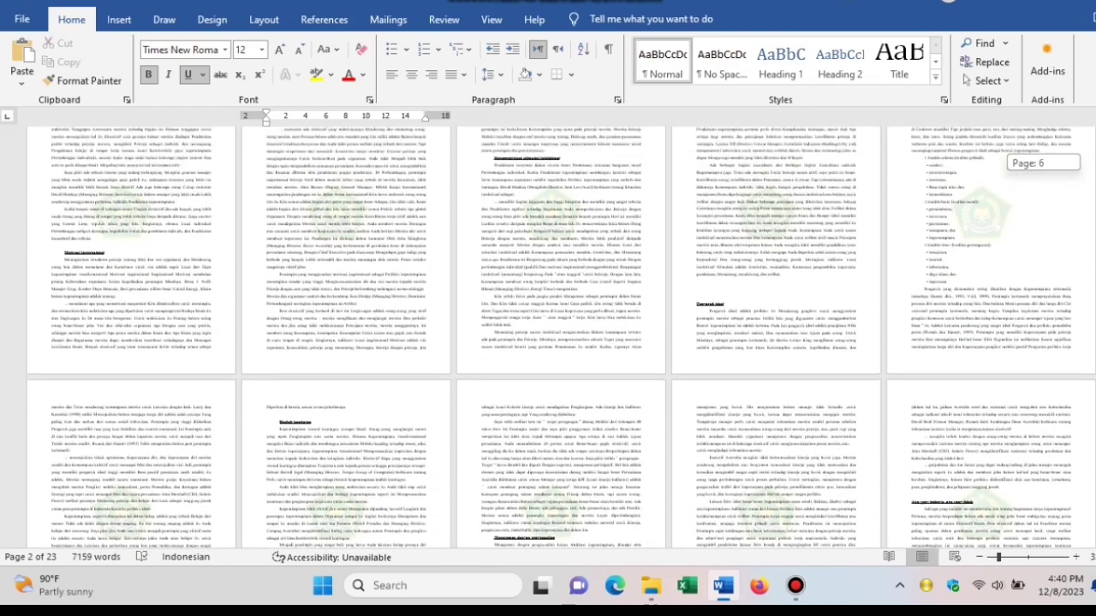
{"action": "scroll", "coordinate": [976, 214], "scroll_direction": "up", "scroll_amount": 2}
{"action": "scroll", "coordinate": [1001, 158], "scroll_direction": "up", "scroll_amount": 2}
{"action": "scroll", "coordinate": [1001, 159], "scroll_direction": "up", "scroll_amount": 2}
{"action": "scroll", "coordinate": [1002, 158], "scroll_direction": "up", "scroll_amount": 2}
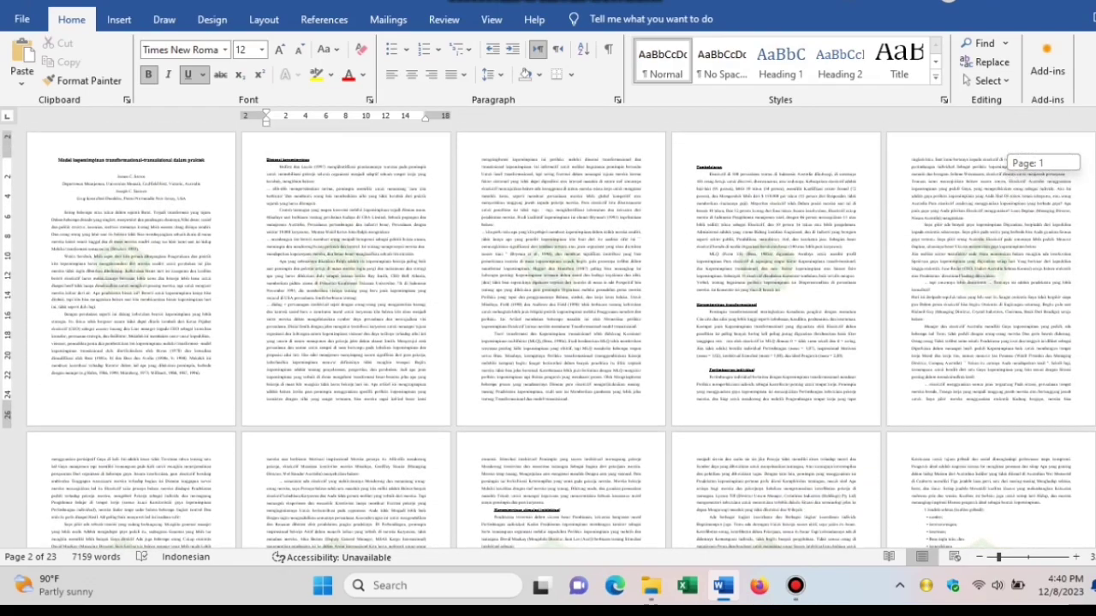
Step: Enlarge the header's emblem picture slightly by its corner handle and return to the body
{"action": "double_click", "coordinate": [321, 148]}
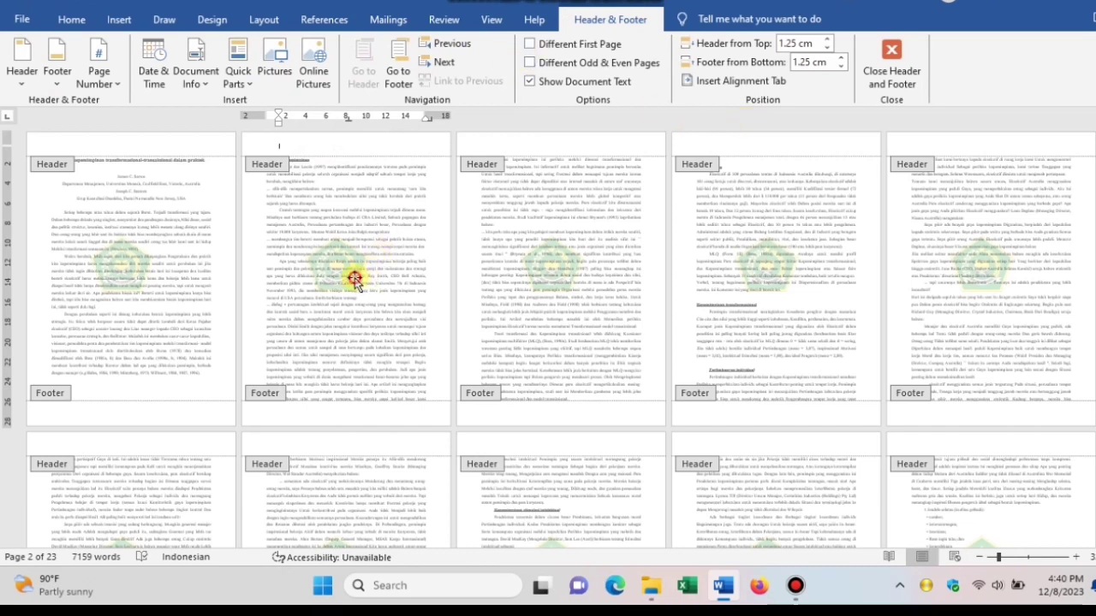
{"action": "left_click", "coordinate": [354, 278]}
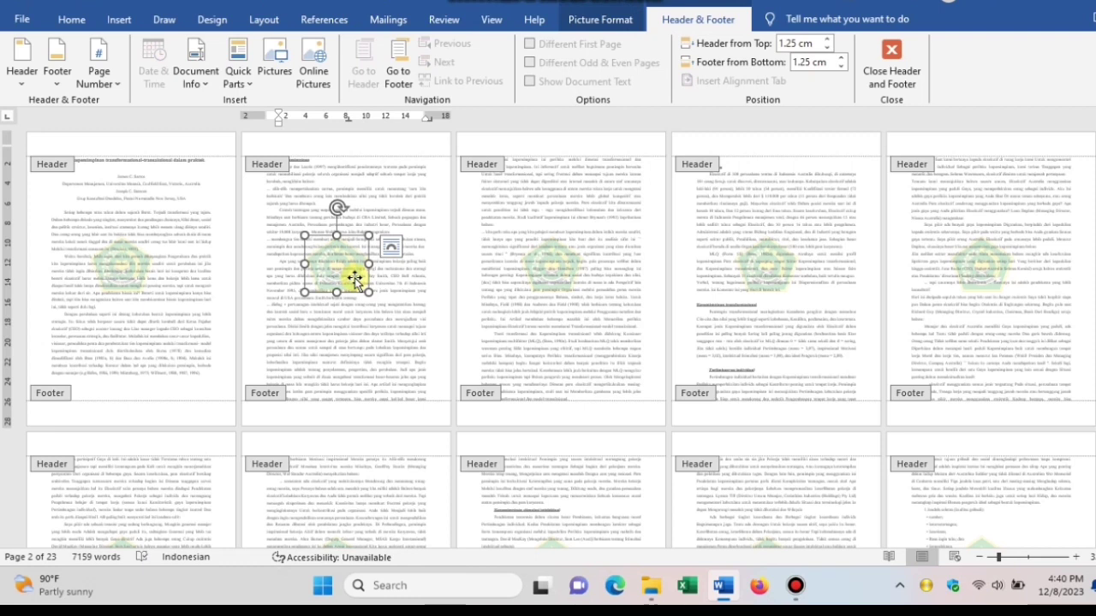
{"action": "left_click_drag", "start_coordinate": [369, 292], "coordinate": [384, 306]}
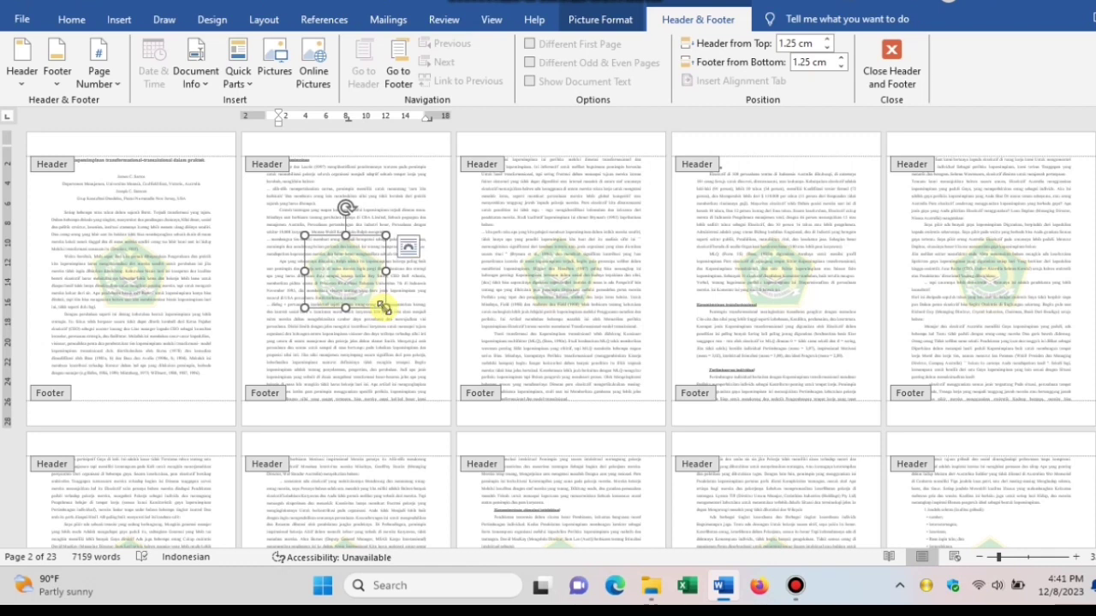
{"action": "left_click", "coordinate": [901, 76]}
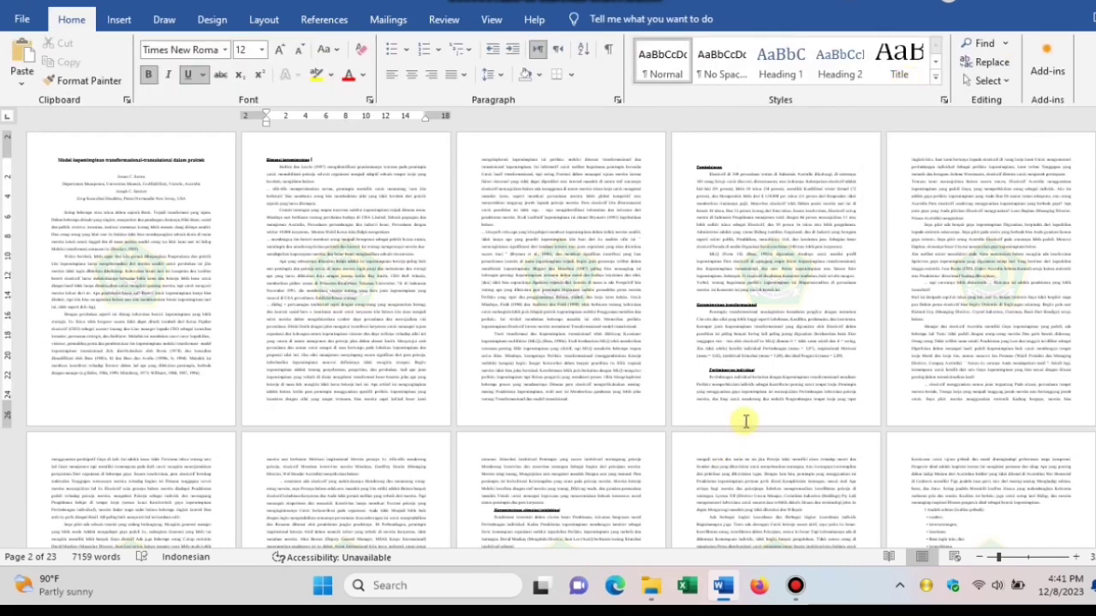
Step: Scroll down to the six-column 'Hari' / 'Uraian Kegiatan' table on page 21
{"action": "scroll", "coordinate": [1051, 411], "scroll_direction": "down", "scroll_amount": 5}
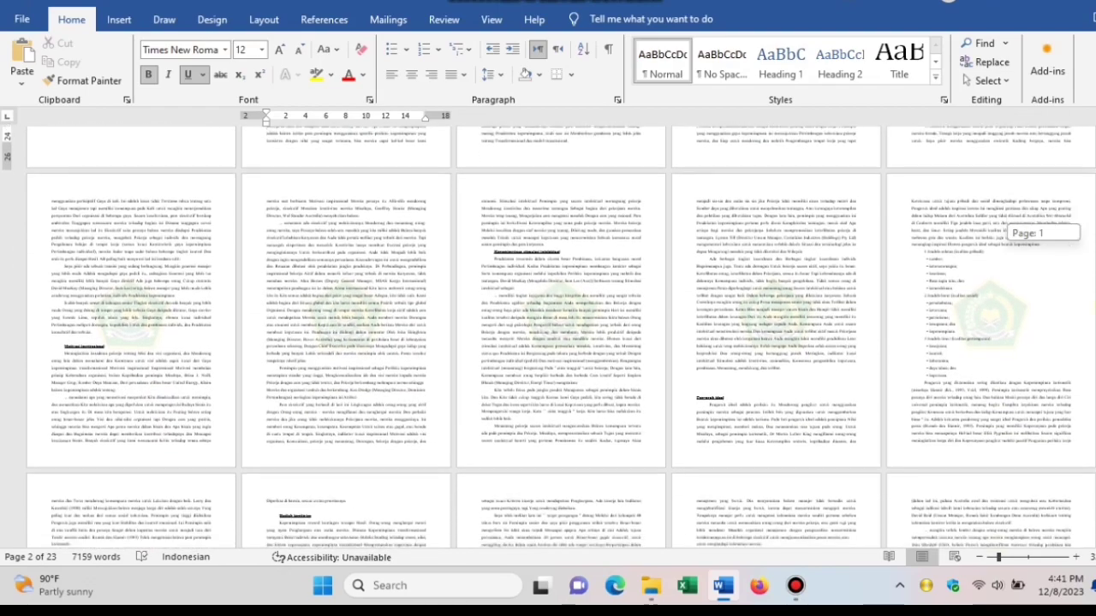
{"action": "mouse_move", "coordinate": [1089, 232]}
{"action": "left_mouse_down"}
{"action": "mouse_move", "coordinate": [1089, 359]}
{"action": "mouse_move", "coordinate": [1089, 125]}
{"action": "left_mouse_up"}
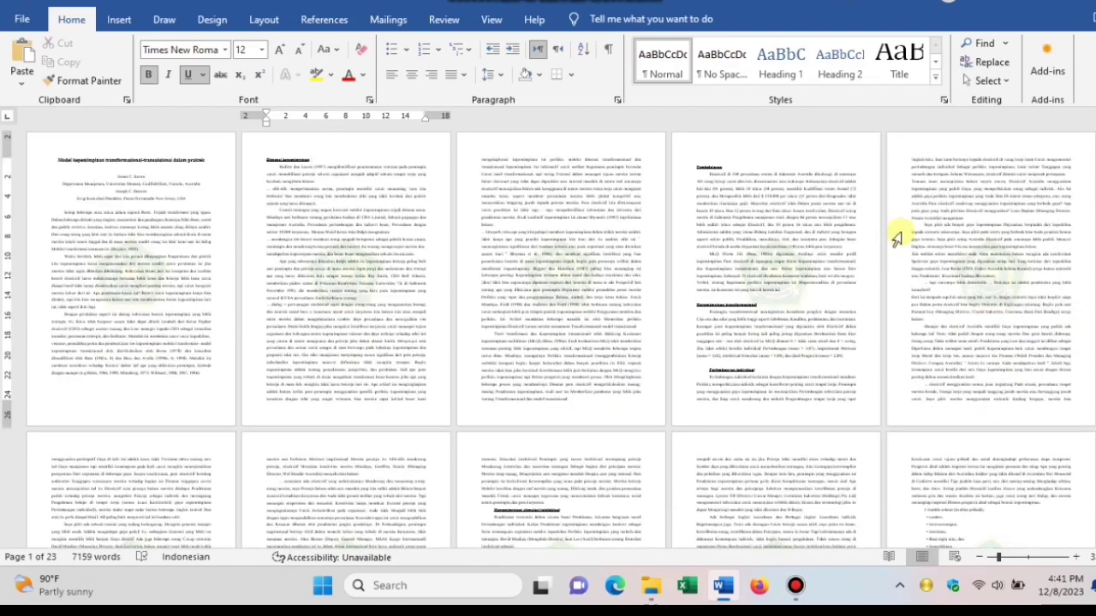
{"action": "left_click_drag", "start_coordinate": [998, 557], "coordinate": [1027, 557]}
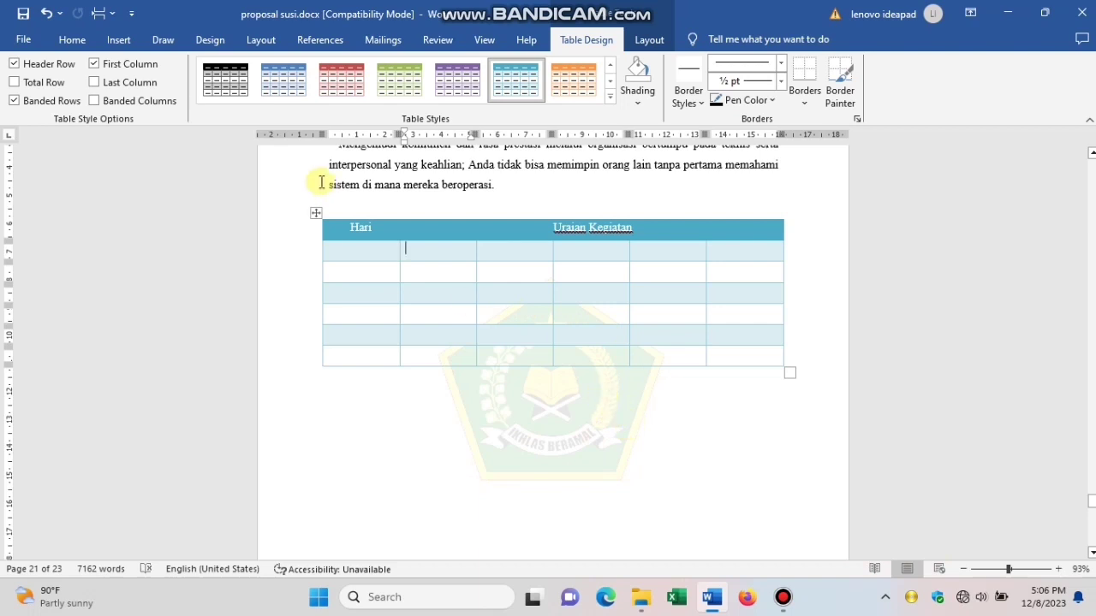
Step: Zoom the page view to 110% and select the whole 'Hari' / 'Uraian Kegiatan' table
{"action": "left_click", "coordinate": [480, 183]}
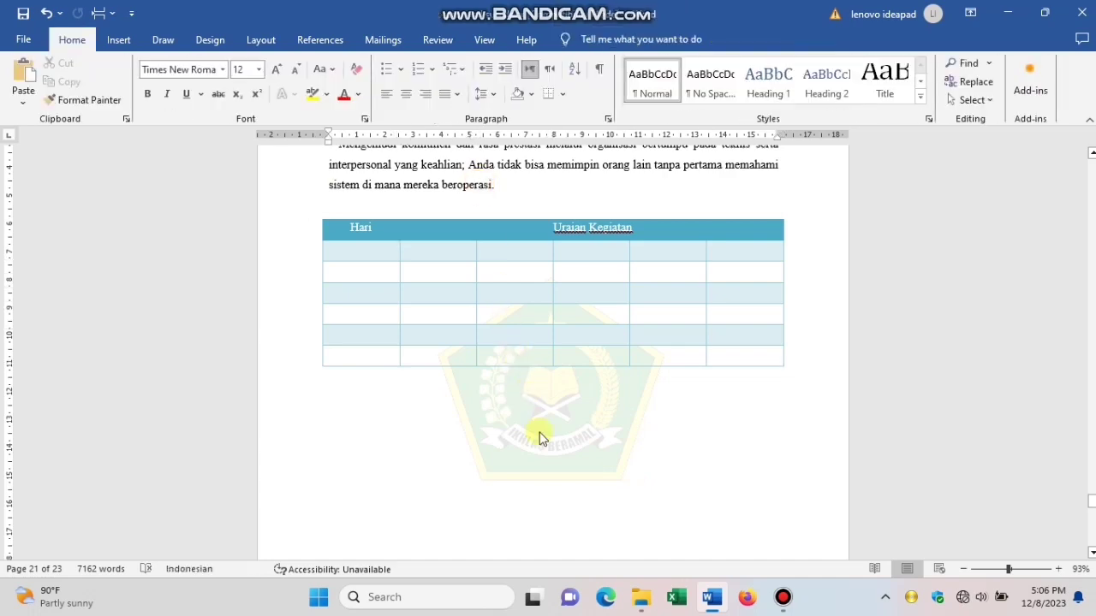
{"action": "left_click_drag", "start_coordinate": [1092, 505], "coordinate": [1091, 503]}
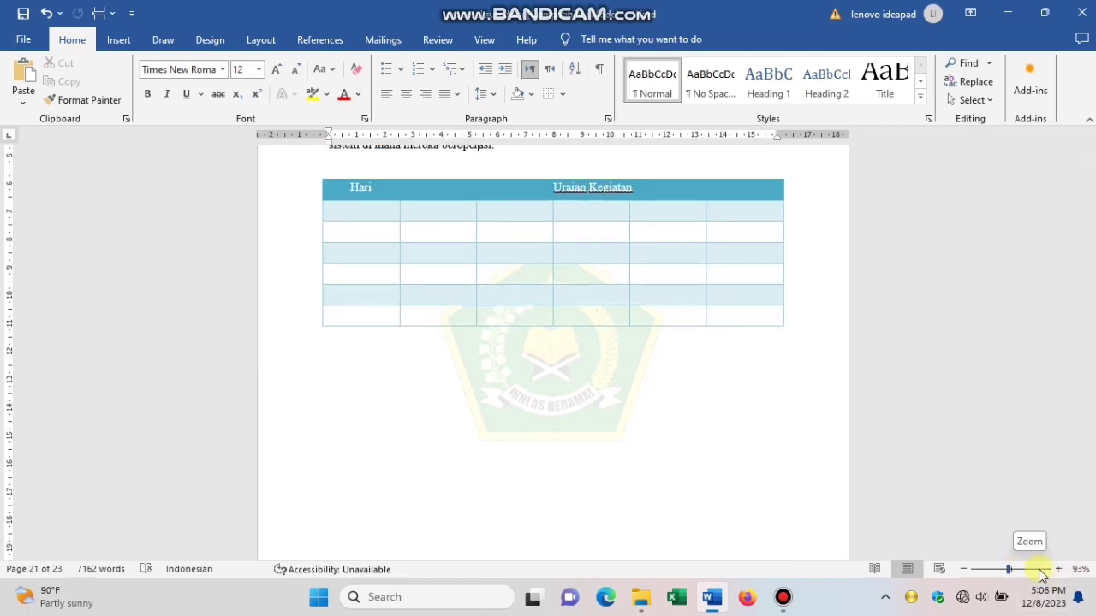
{"action": "left_click", "coordinate": [1058, 569]}
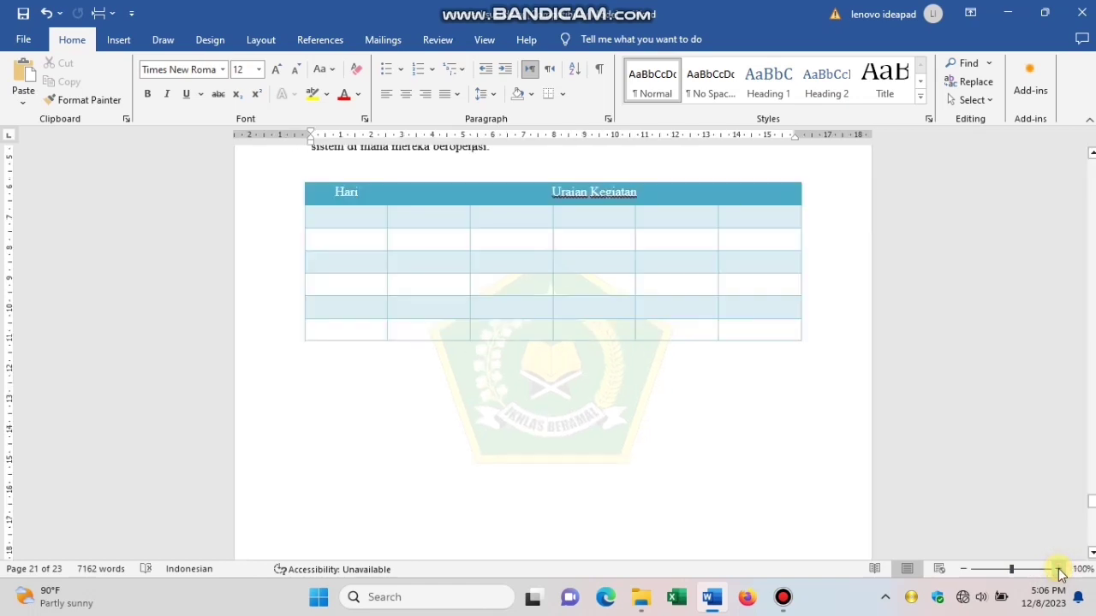
{"action": "left_click", "coordinate": [1059, 570]}
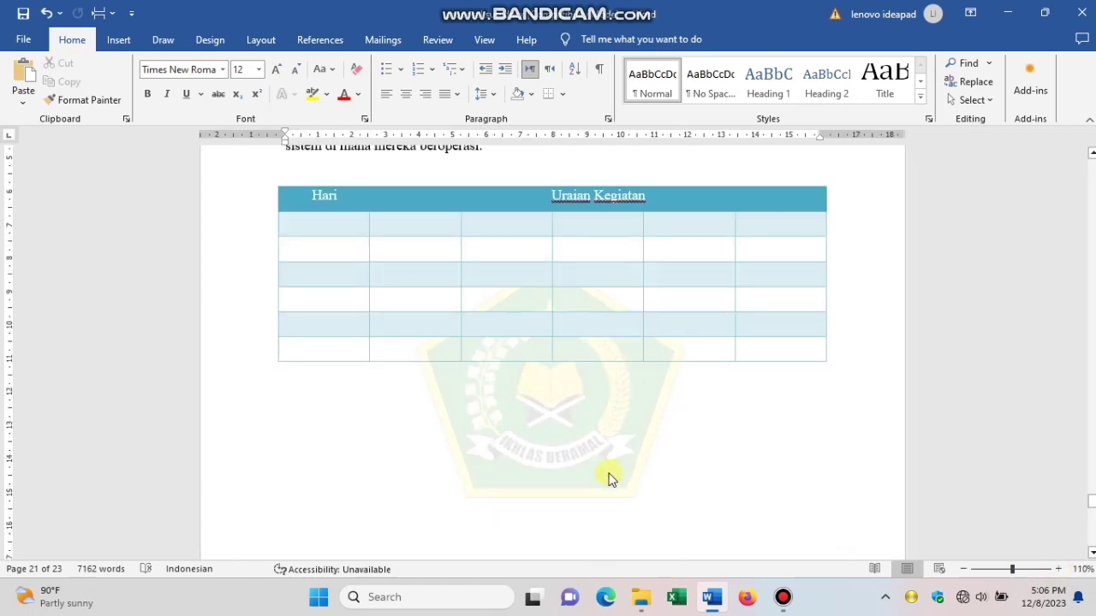
{"action": "mouse_move", "coordinate": [283, 184]}
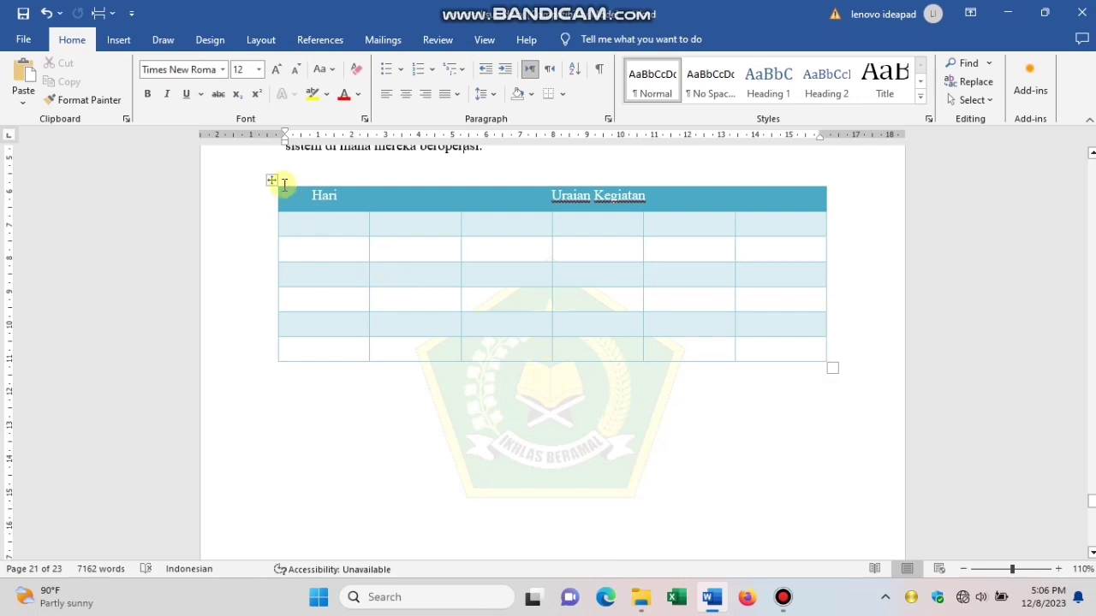
{"action": "left_click", "coordinate": [271, 179]}
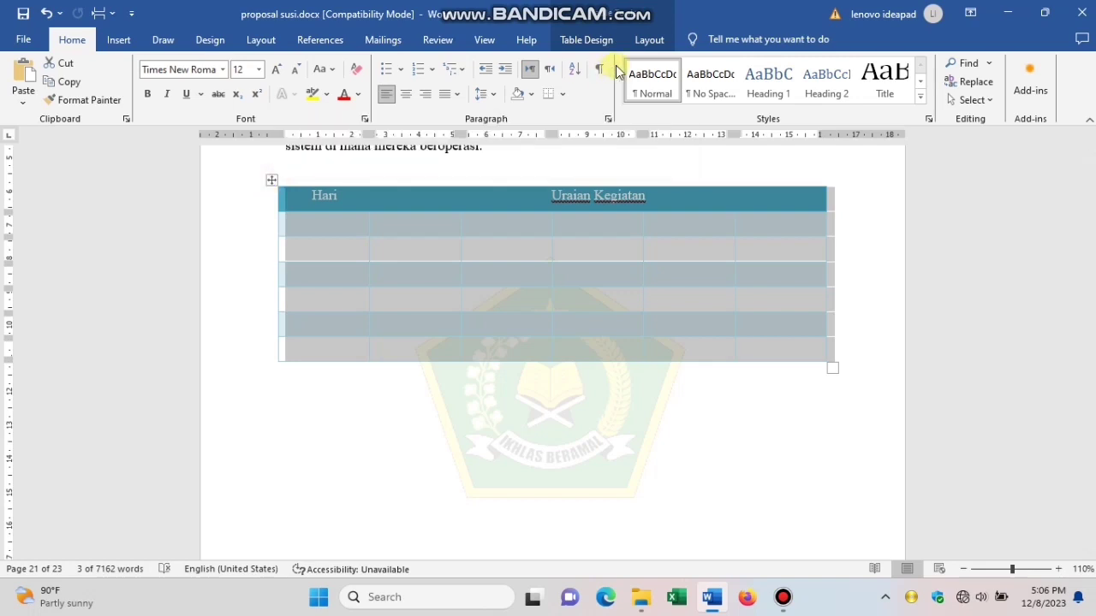
Step: Try the Grid Table 1 Light style on the table and check its look
{"action": "left_click", "coordinate": [649, 39]}
{"action": "left_click", "coordinate": [593, 40]}
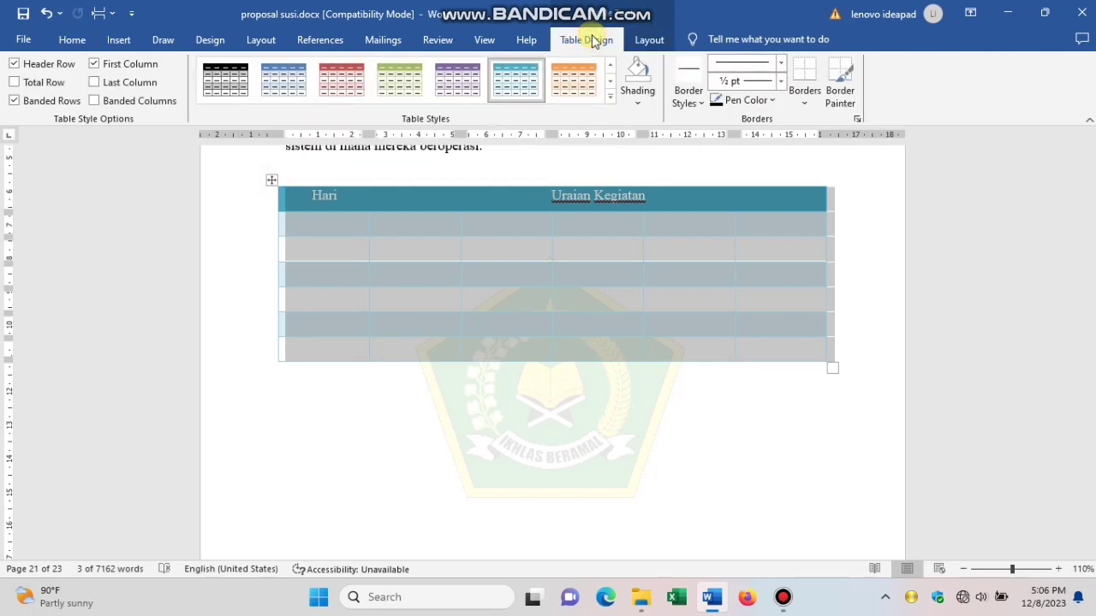
{"action": "left_click", "coordinate": [611, 98]}
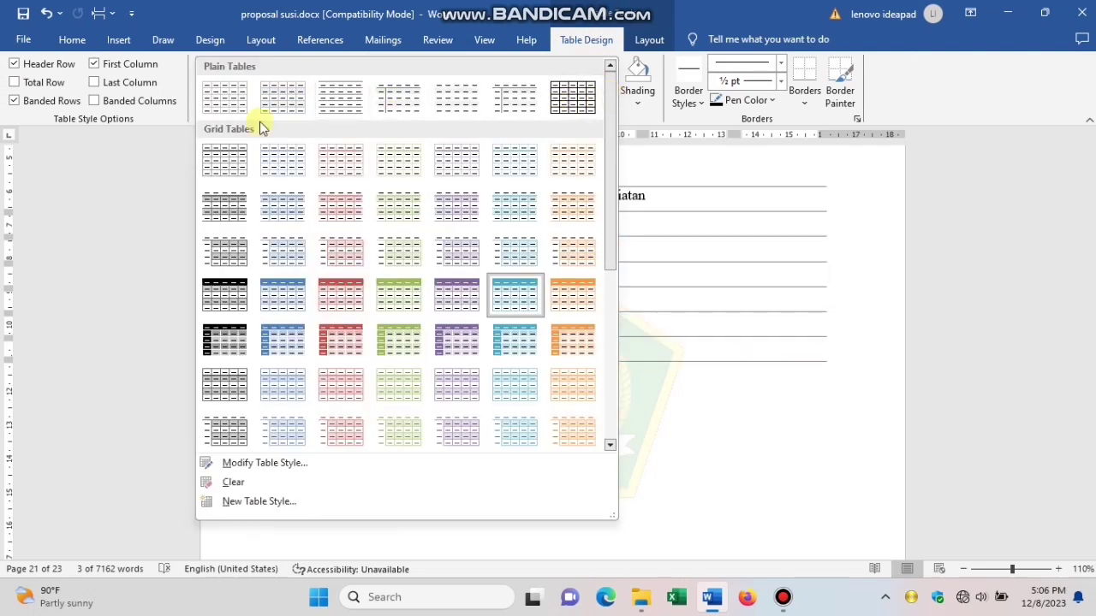
{"action": "left_click", "coordinate": [221, 154]}
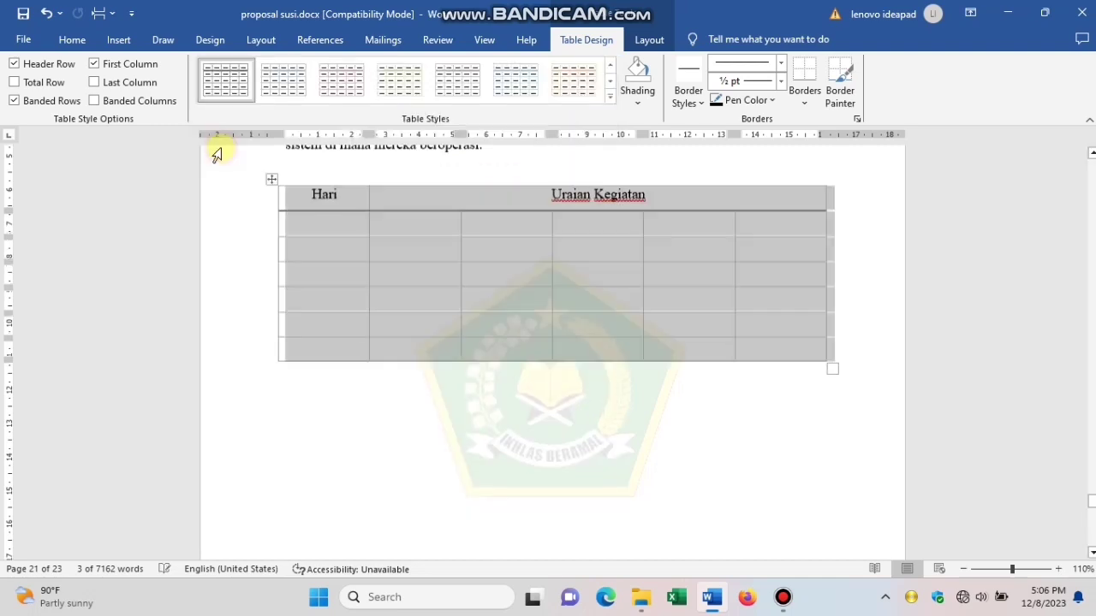
{"action": "left_click", "coordinate": [405, 368]}
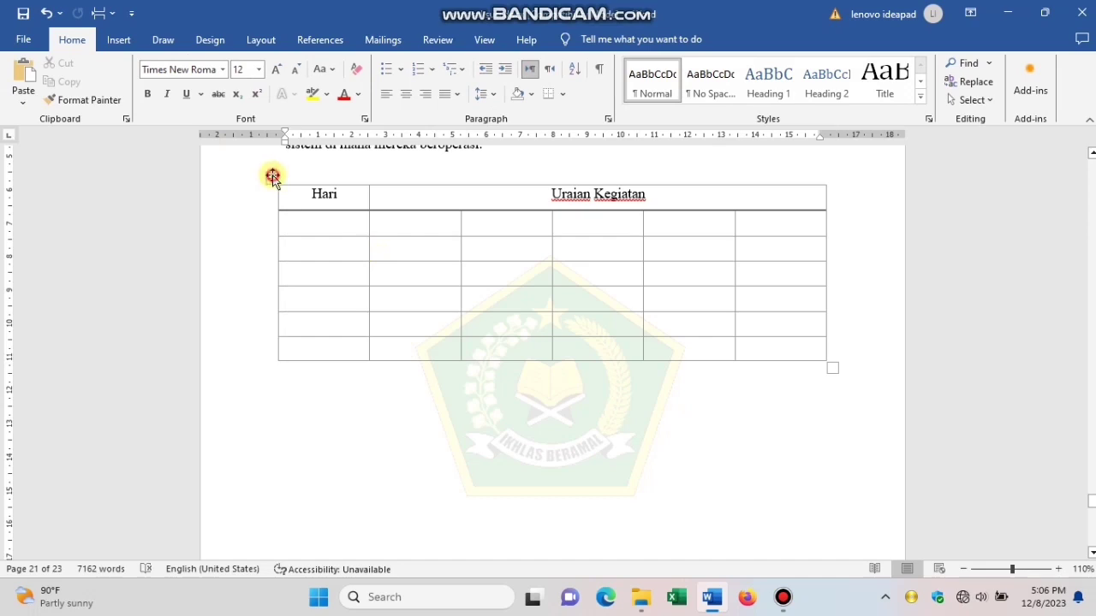
Step: Apply the plain black Table Grid style to the table instead
{"action": "left_click", "coordinate": [272, 177]}
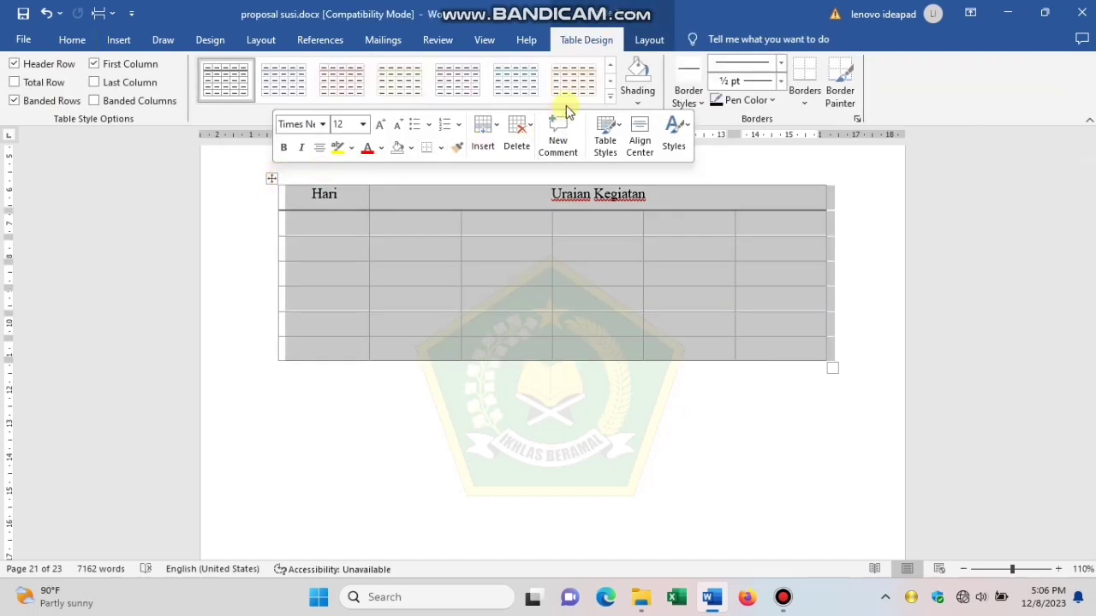
{"action": "left_click", "coordinate": [609, 101]}
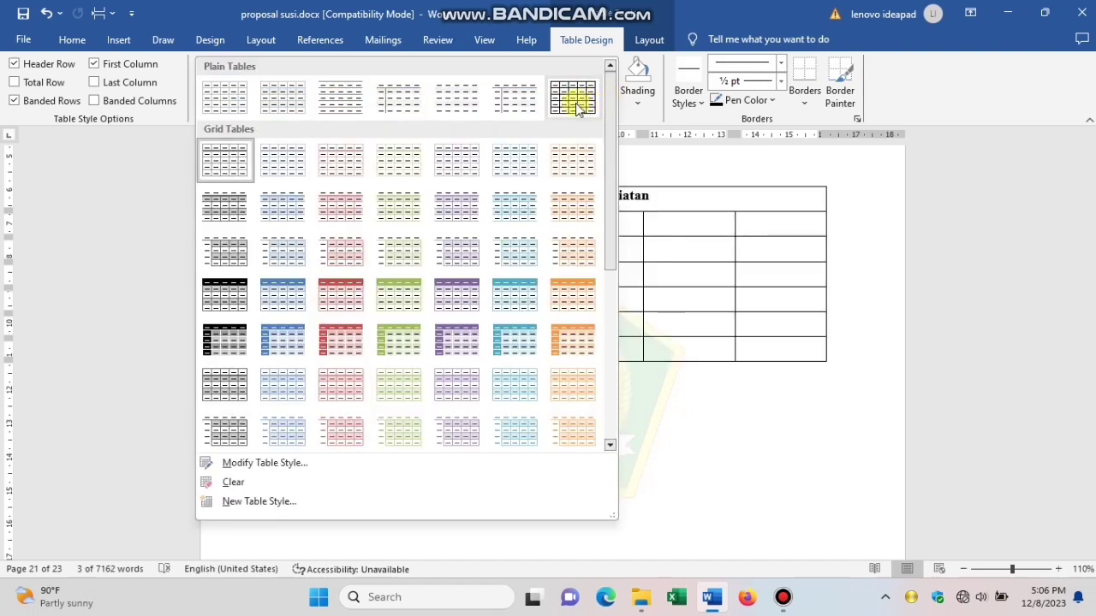
{"action": "left_click", "coordinate": [574, 101]}
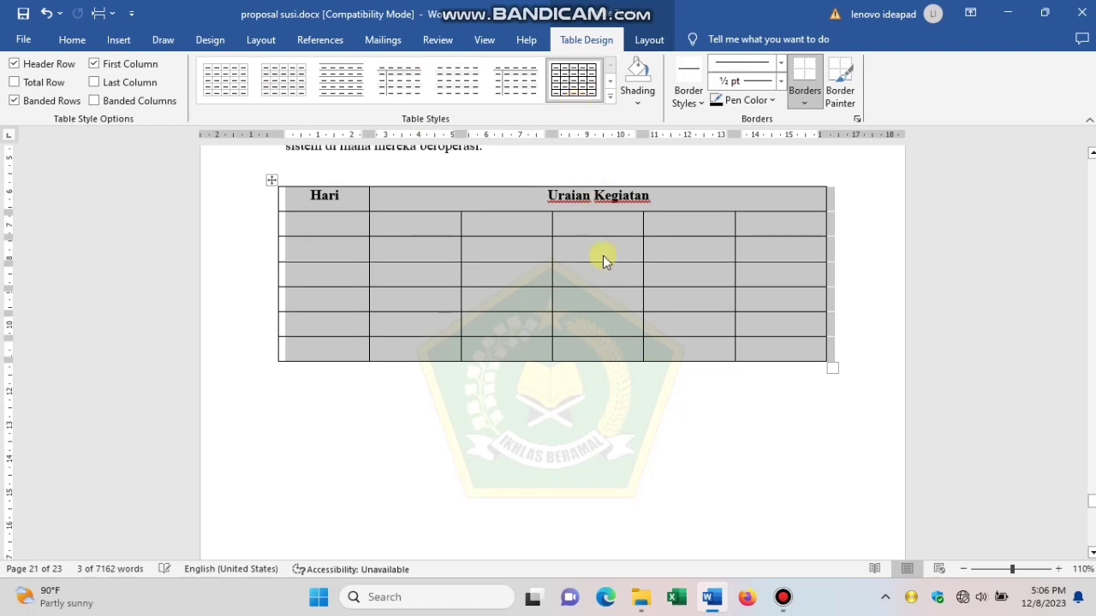
{"action": "left_click", "coordinate": [670, 413]}
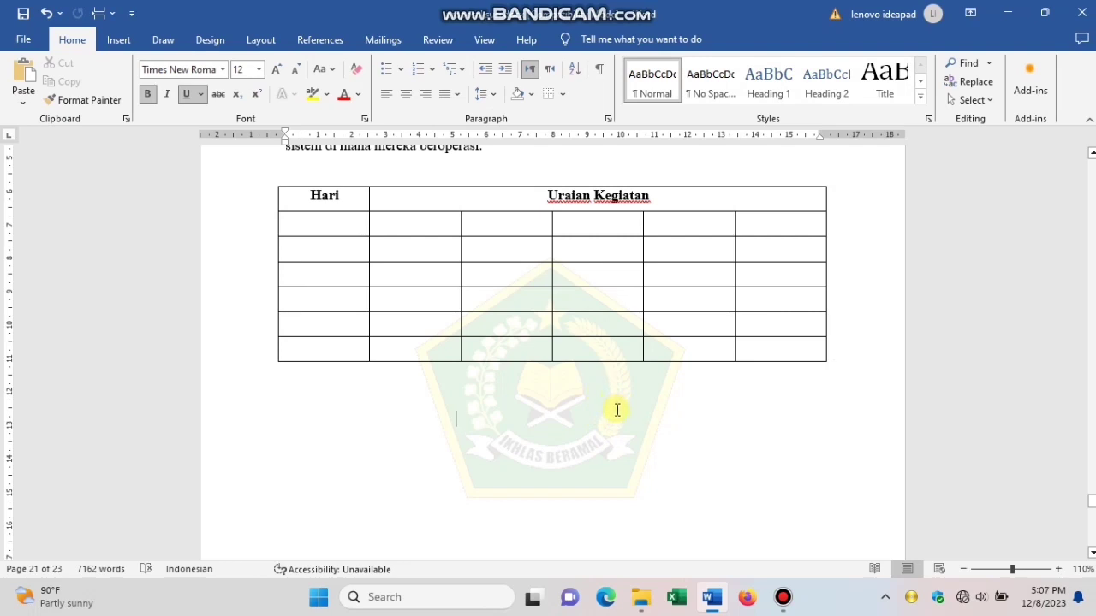
{"action": "left_click", "coordinate": [589, 352]}
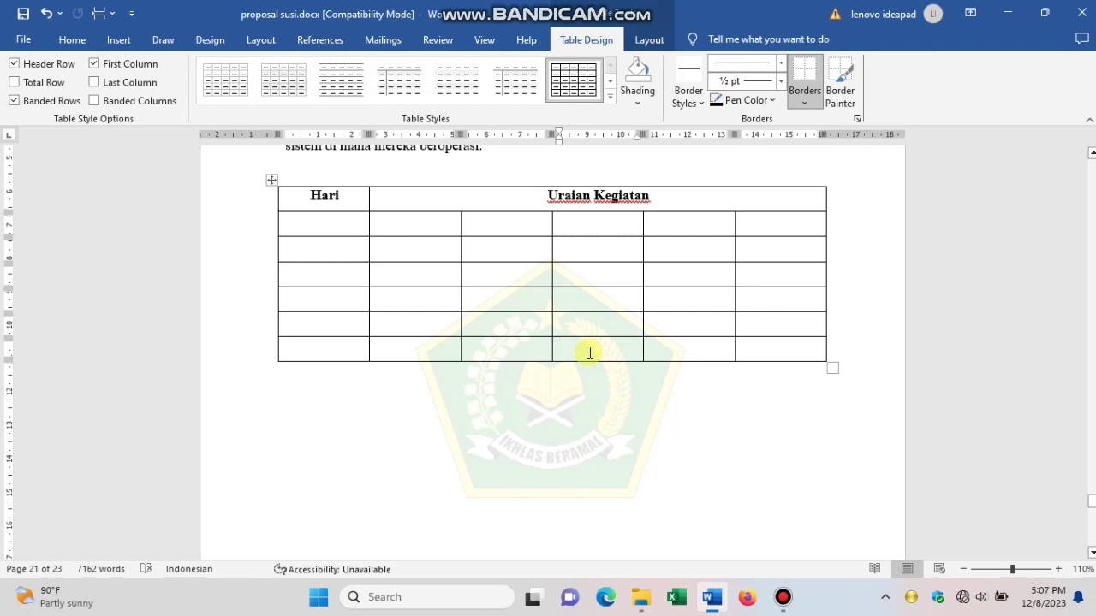